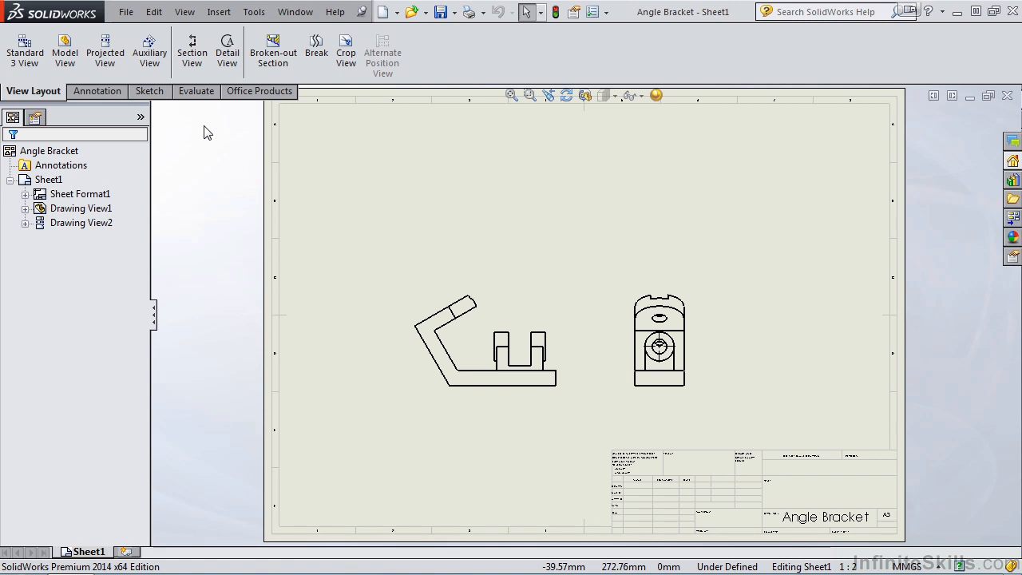
- Project a top view from the front view and place it above near the sheet's upper edge
{"action": "left_click", "coordinate": [110, 56]}
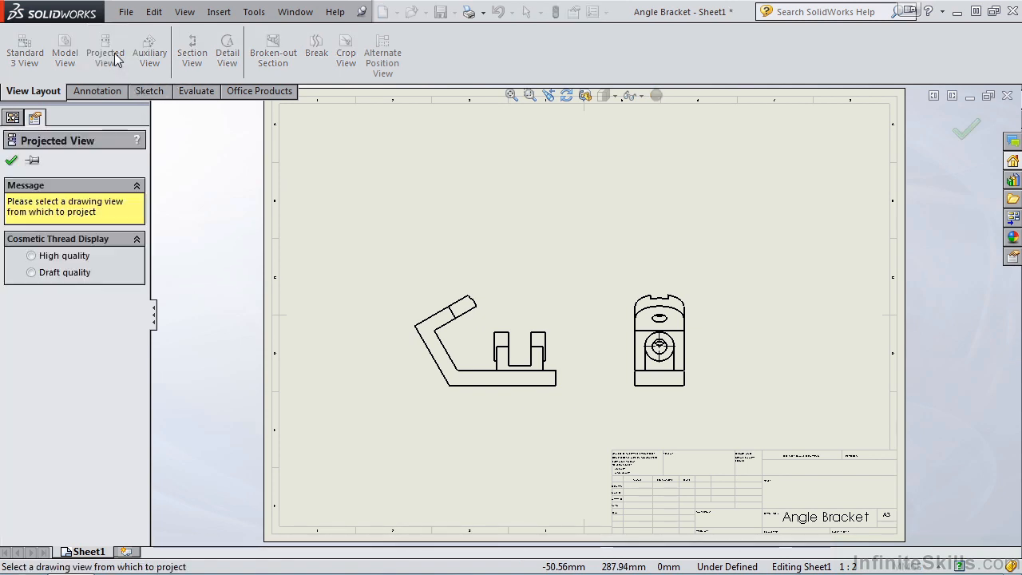
{"action": "left_click", "coordinate": [470, 310]}
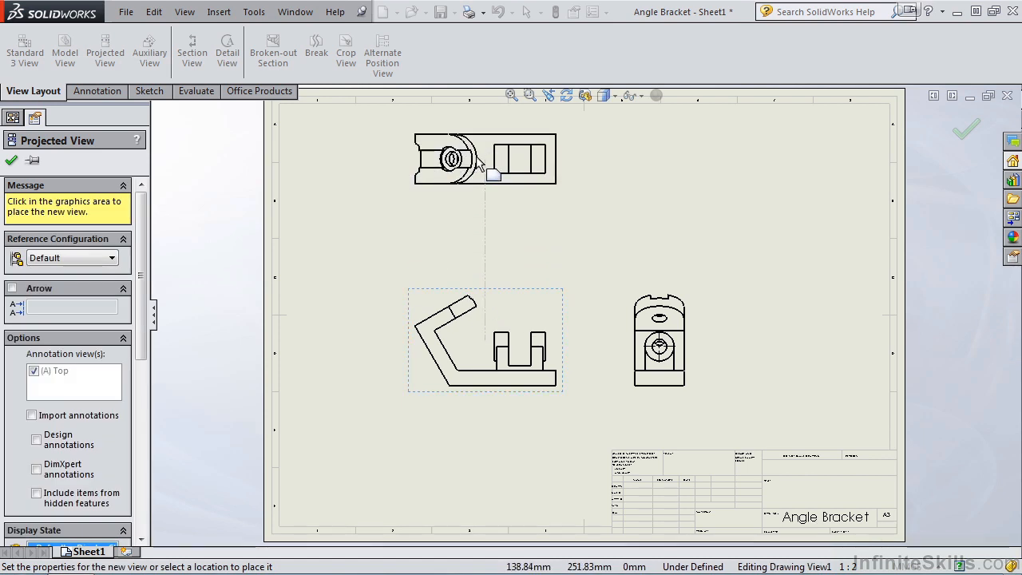
{"action": "left_click", "coordinate": [477, 156]}
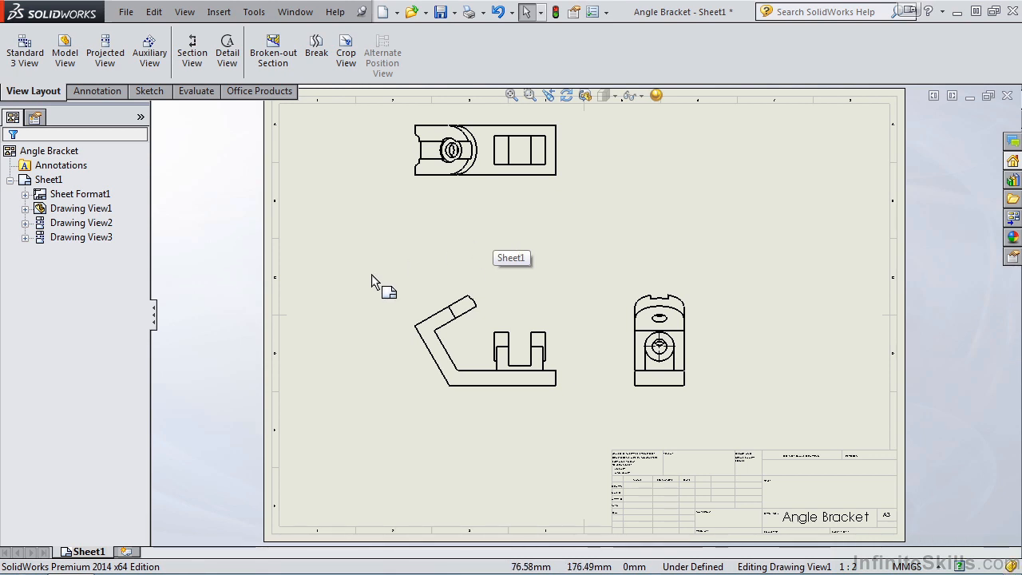
- Create a full section view with auto-start, using a horizontal cutting line through the top view's centre, and place it beneath that view
{"action": "left_click", "coordinate": [193, 66]}
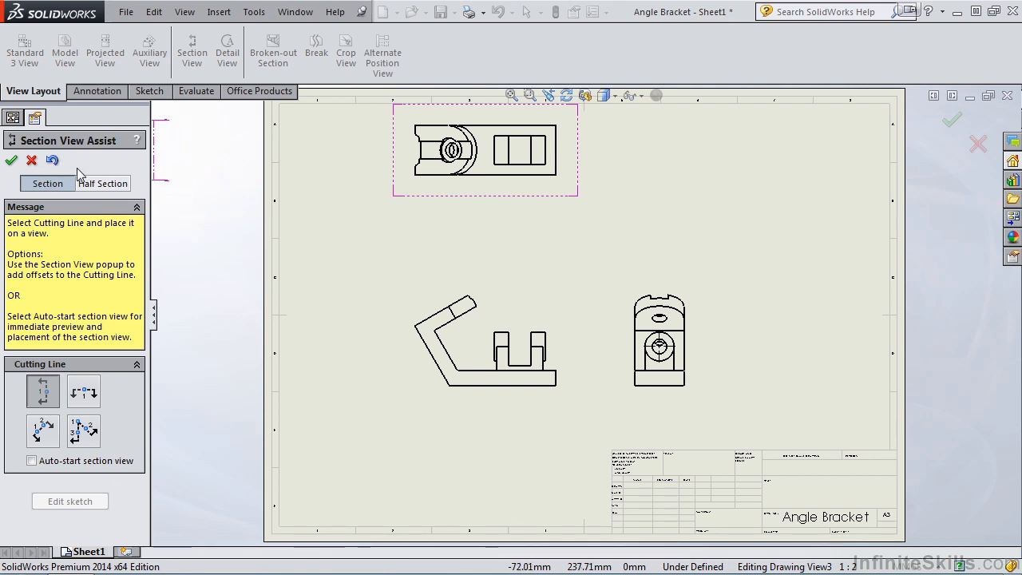
{"action": "left_click", "coordinate": [102, 184]}
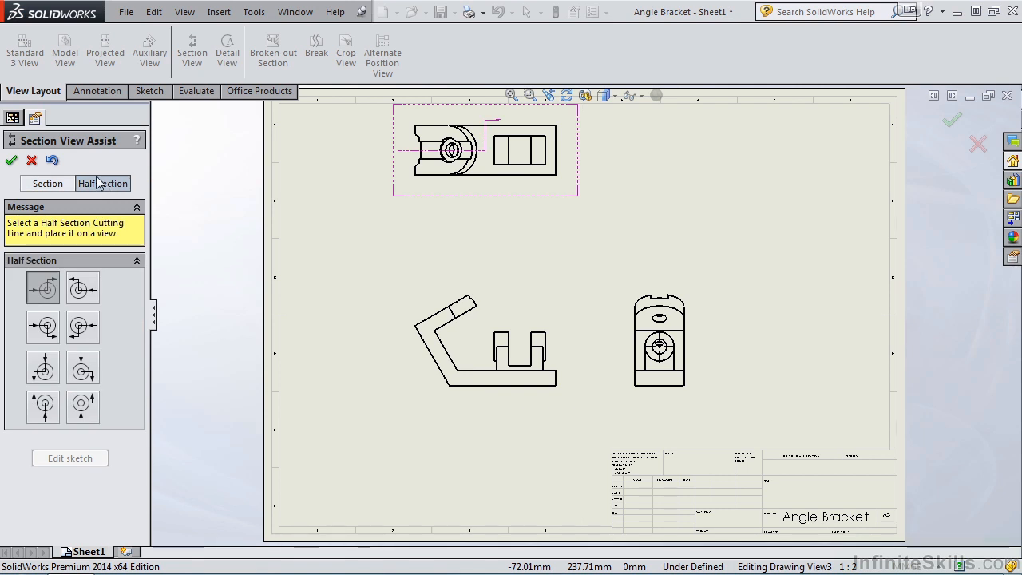
{"action": "left_click", "coordinate": [48, 184]}
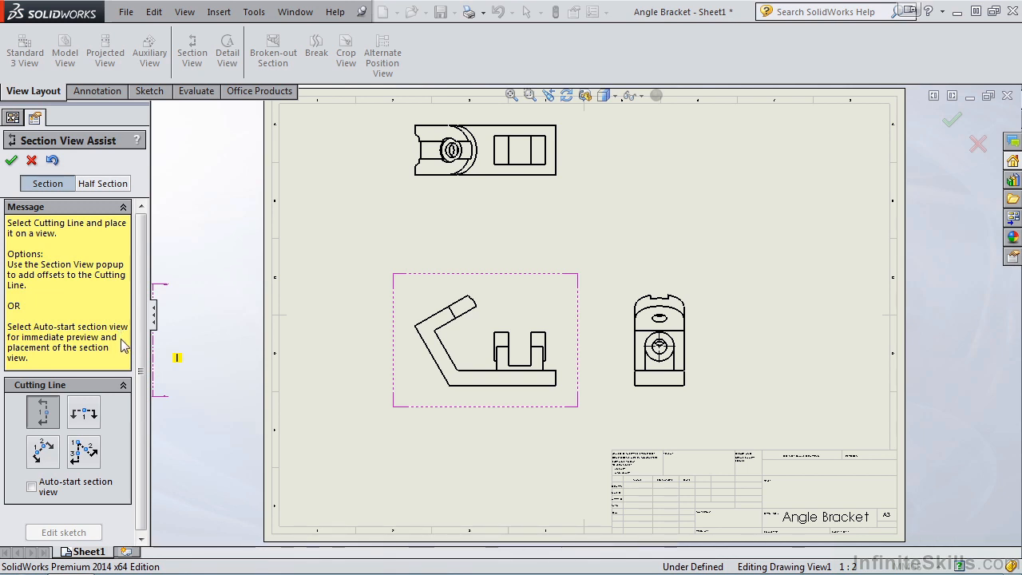
{"action": "left_click", "coordinate": [31, 488]}
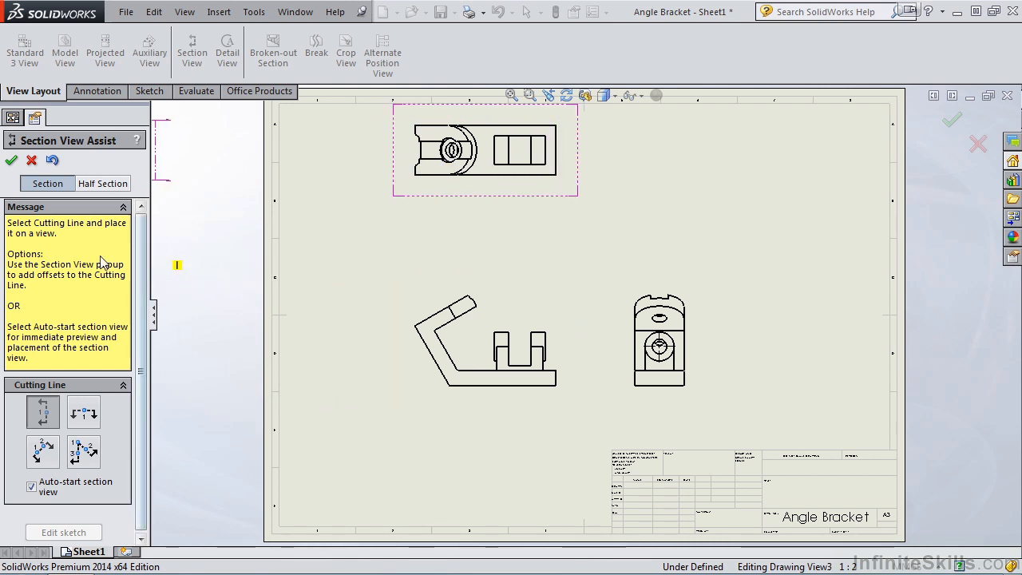
{"action": "left_click", "coordinate": [85, 414]}
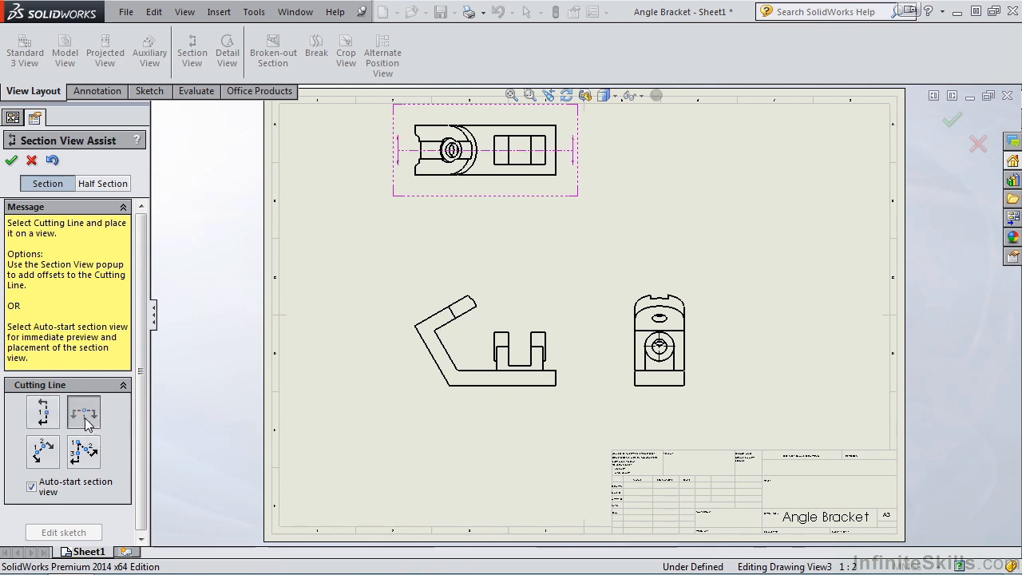
{"action": "scroll", "coordinate": [491, 199], "scroll_direction": "down", "scroll_amount": 2}
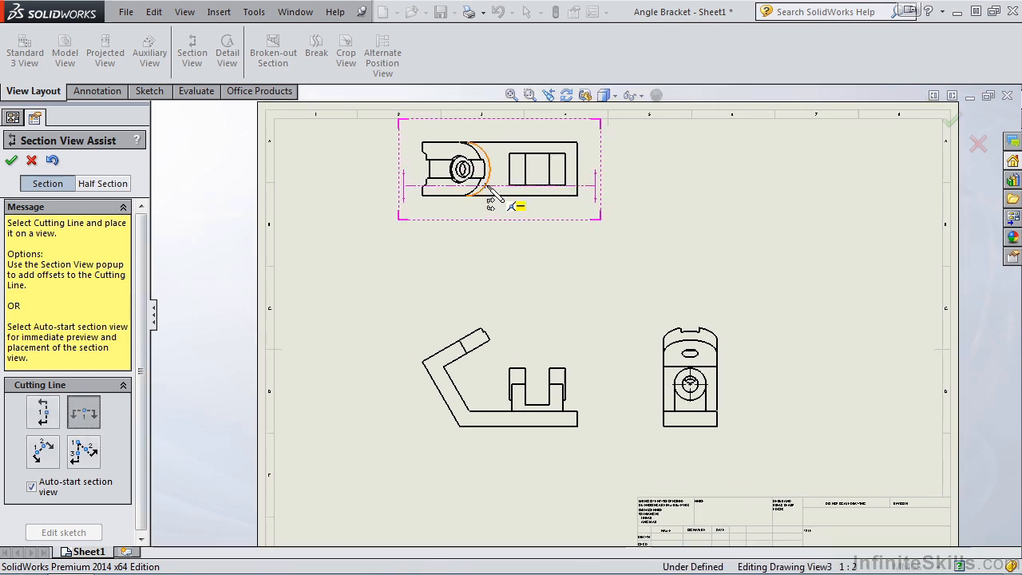
{"action": "scroll", "coordinate": [492, 201], "scroll_direction": "down", "scroll_amount": 1}
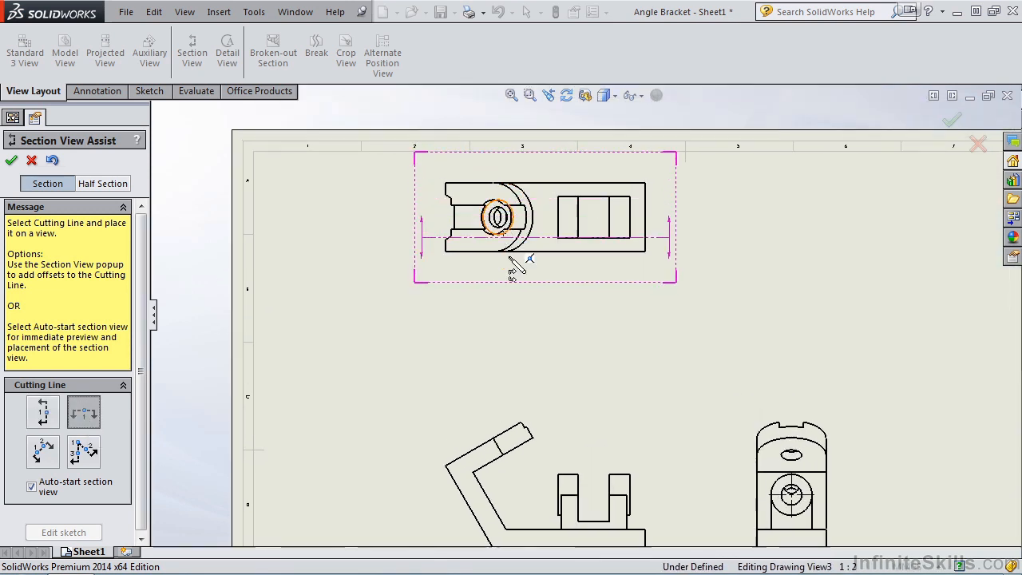
{"action": "left_click", "coordinate": [557, 216]}
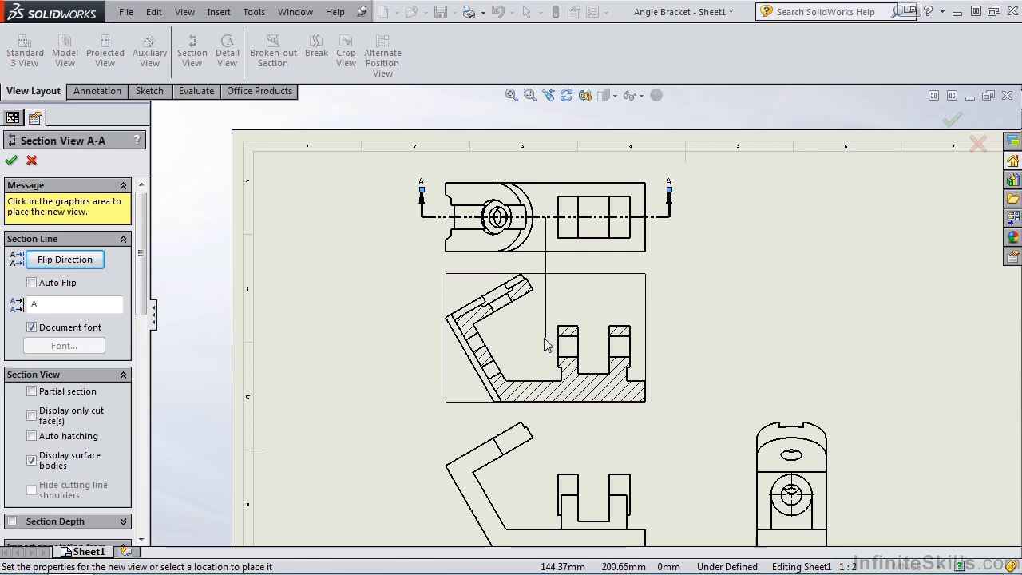
{"action": "left_click", "coordinate": [547, 339]}
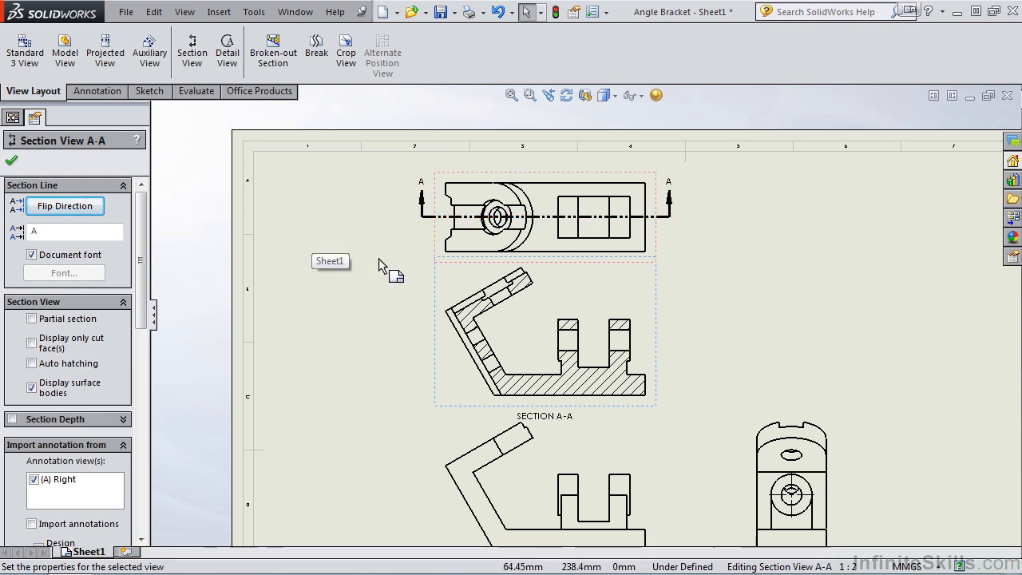
- Try the flipped cutting direction and the cut-faces-only display on section A-A, restoring each setting
{"action": "left_click", "coordinate": [68, 210]}
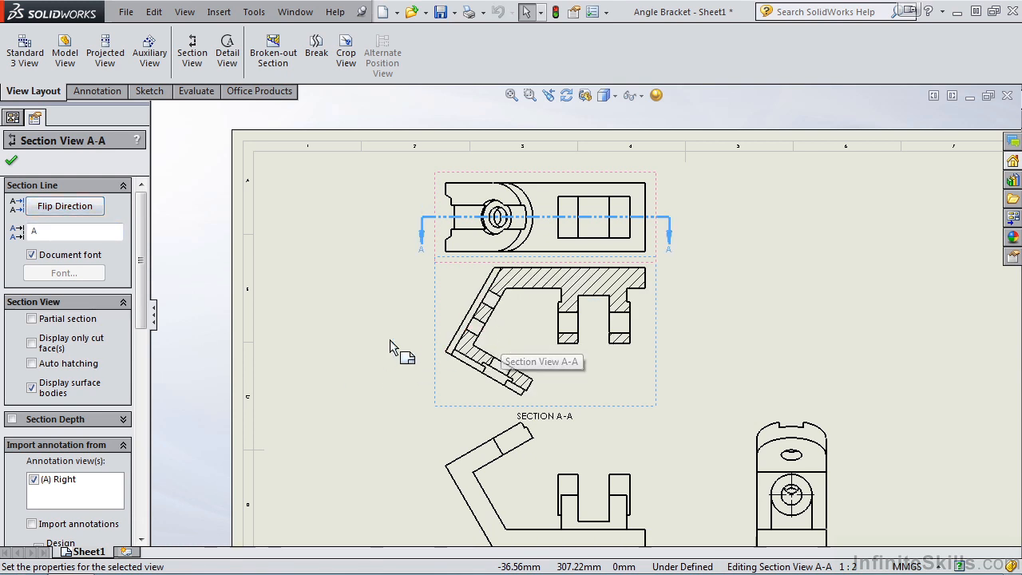
{"action": "left_click", "coordinate": [65, 207]}
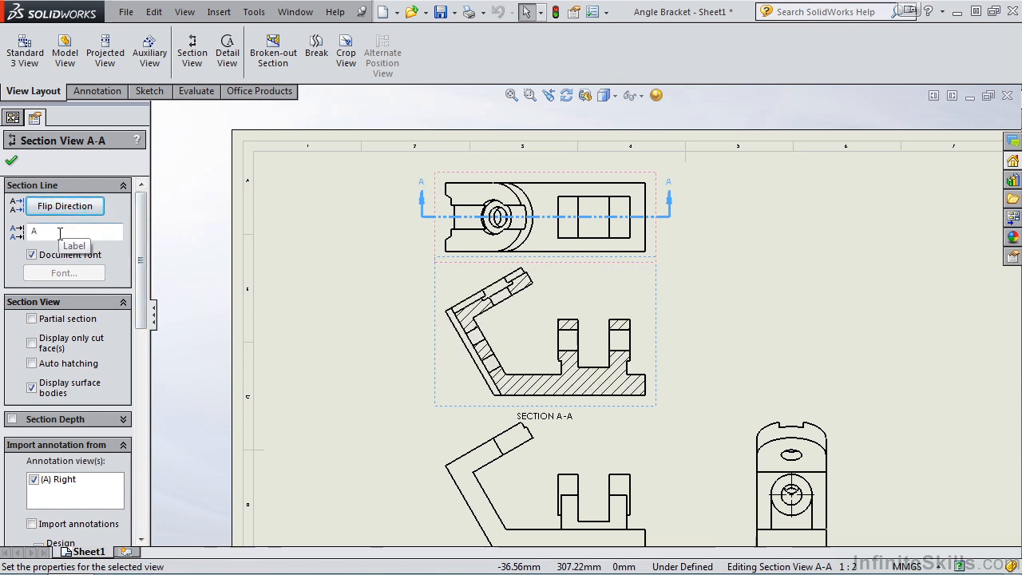
{"action": "left_click_drag", "start_coordinate": [141, 259], "coordinate": [140, 297]}
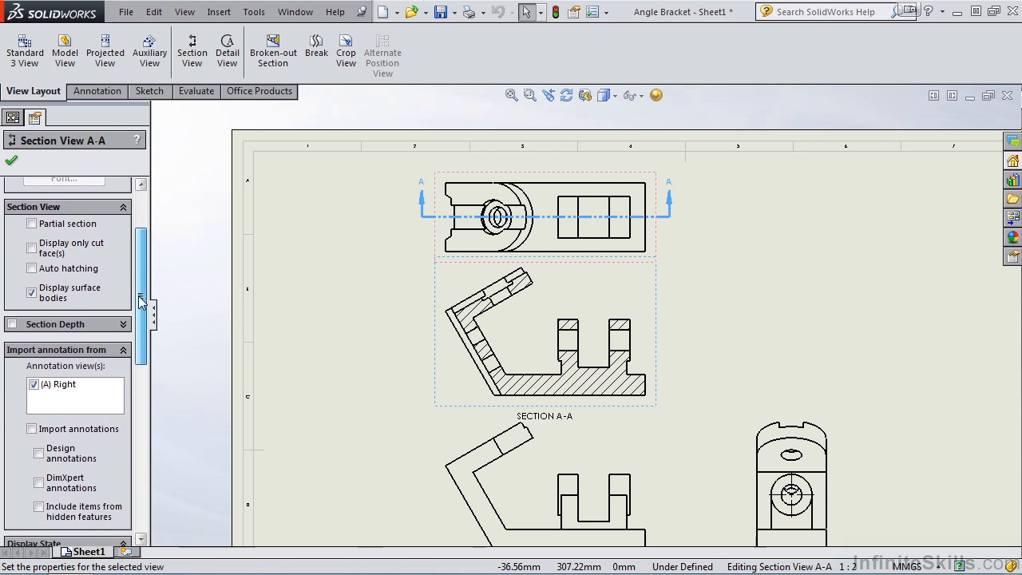
{"action": "left_click", "coordinate": [32, 249]}
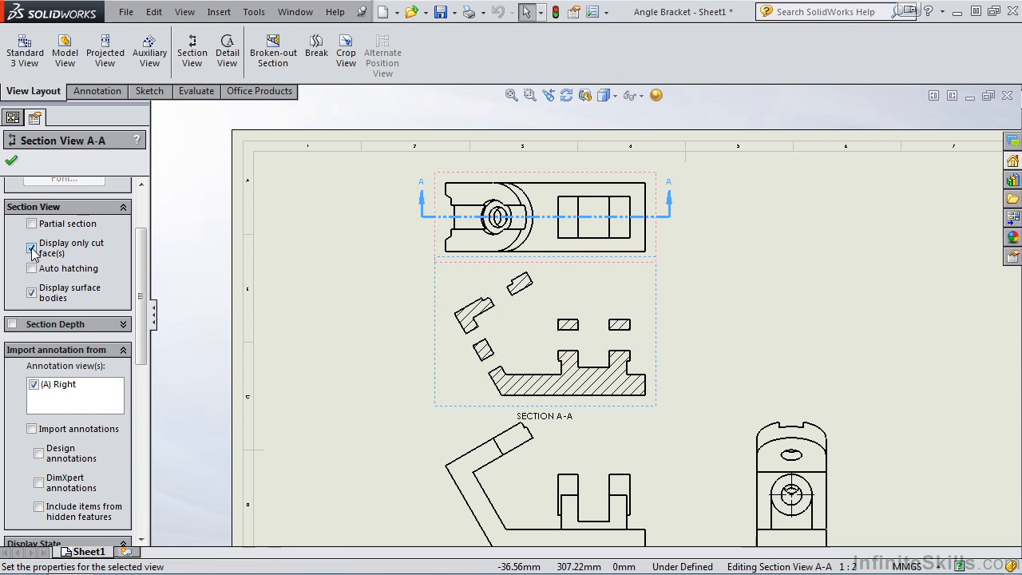
{"action": "left_click", "coordinate": [32, 250]}
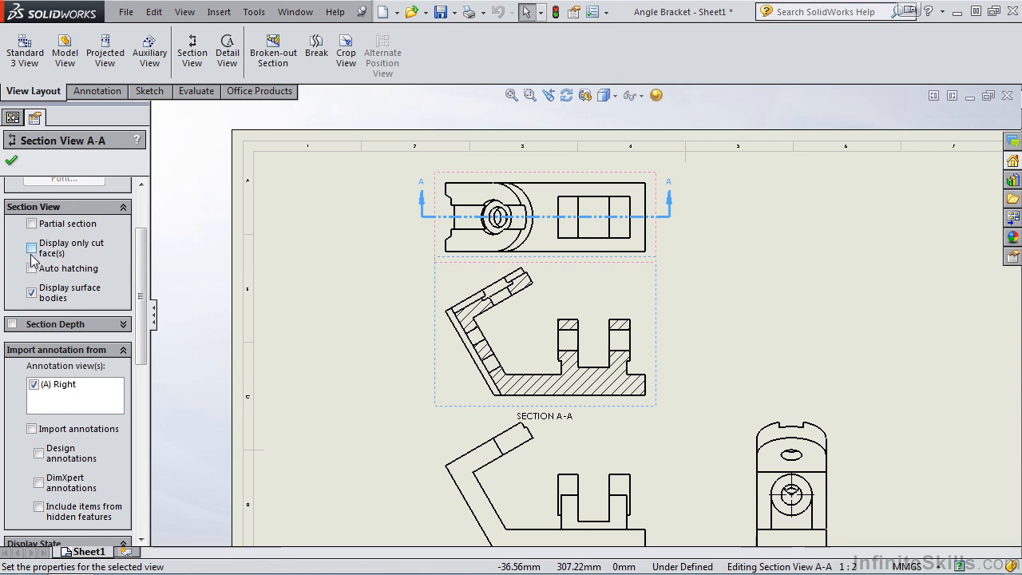
- Preview section A-A with a section depth of about 11.53 mm, turn section depth off and close the view's properties
{"action": "left_click_drag", "start_coordinate": [141, 279], "coordinate": [140, 294]}
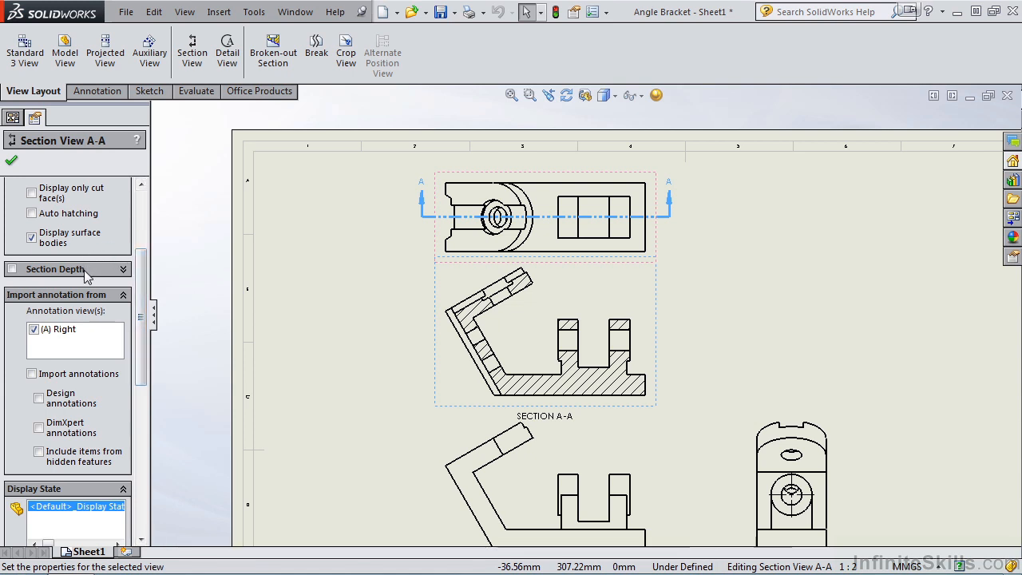
{"action": "left_click", "coordinate": [12, 270]}
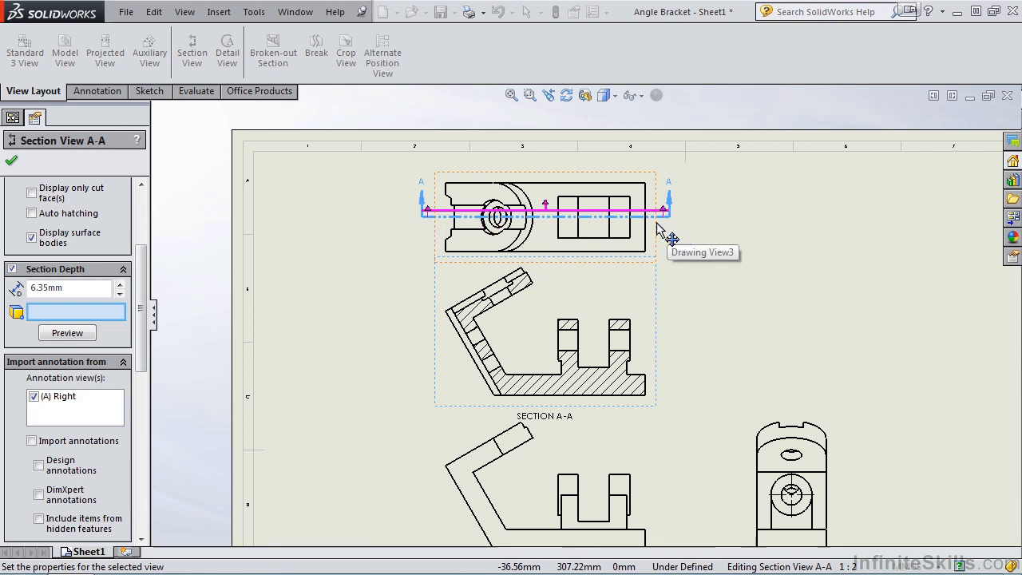
{"action": "mouse_move", "coordinate": [547, 211]}
{"action": "left_mouse_down"}
{"action": "mouse_move", "coordinate": [548, 194]}
{"action": "mouse_move", "coordinate": [548, 204]}
{"action": "left_mouse_up"}
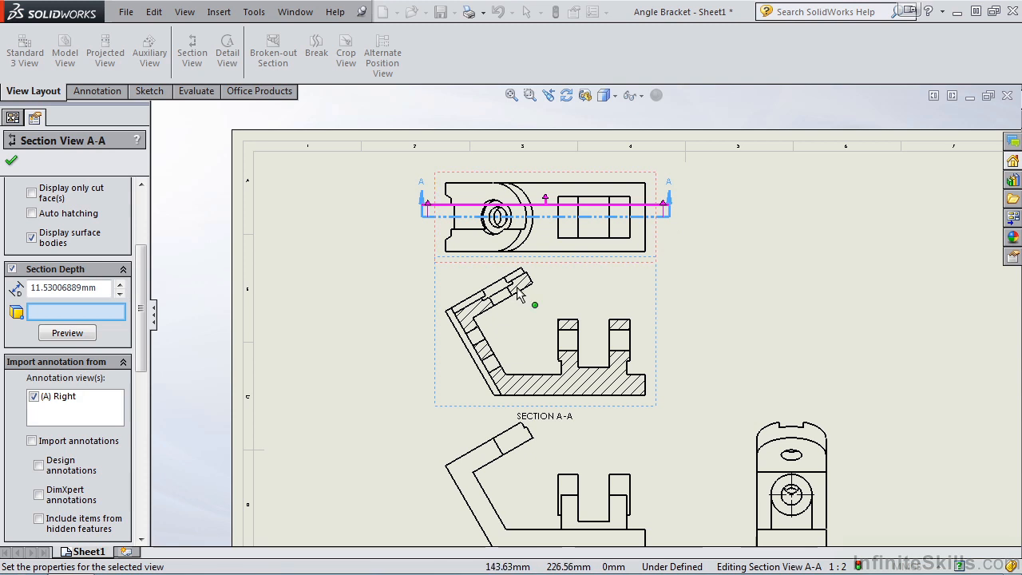
{"action": "left_click", "coordinate": [76, 336]}
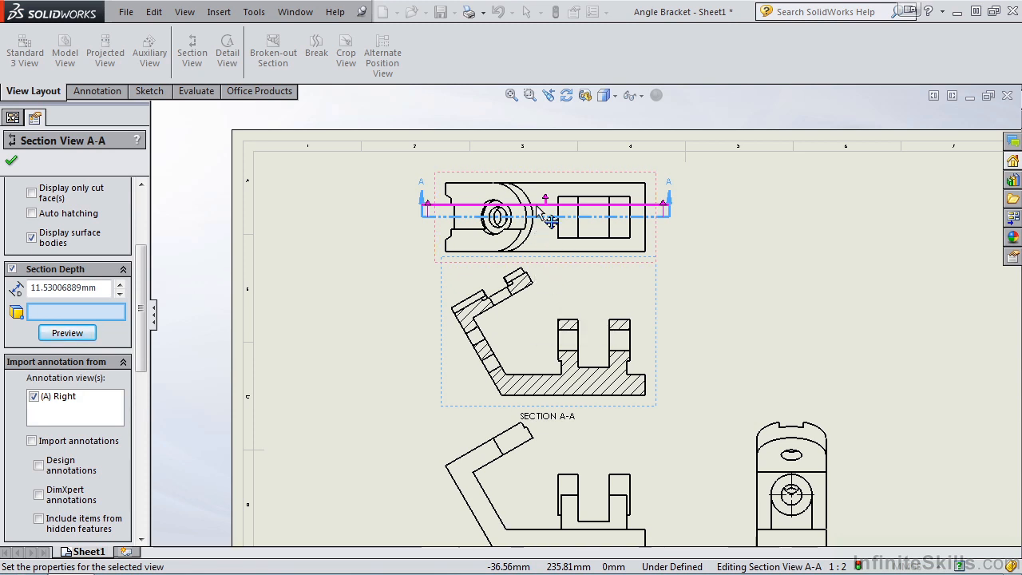
{"action": "left_click", "coordinate": [12, 269]}
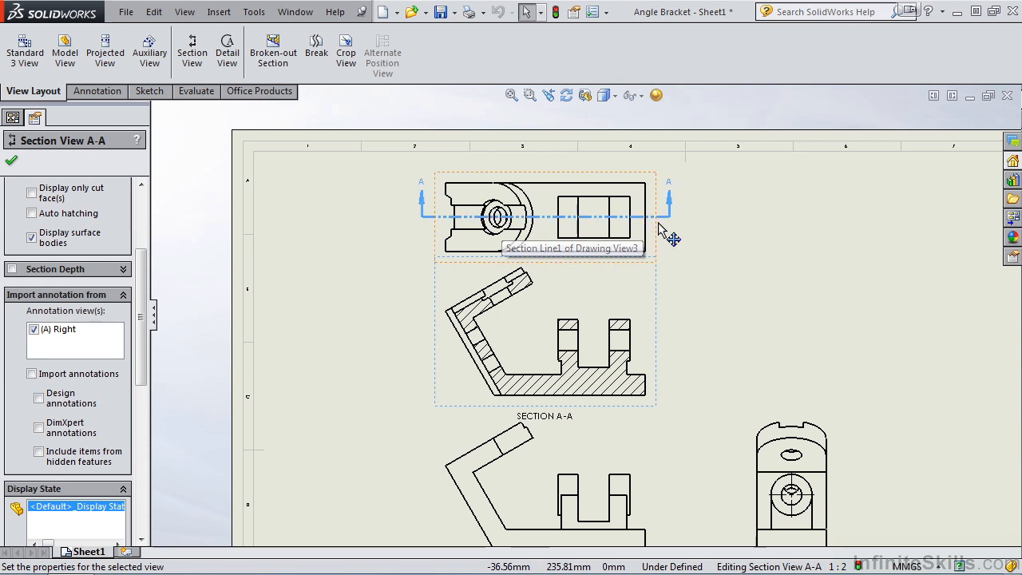
{"action": "left_click", "coordinate": [11, 164]}
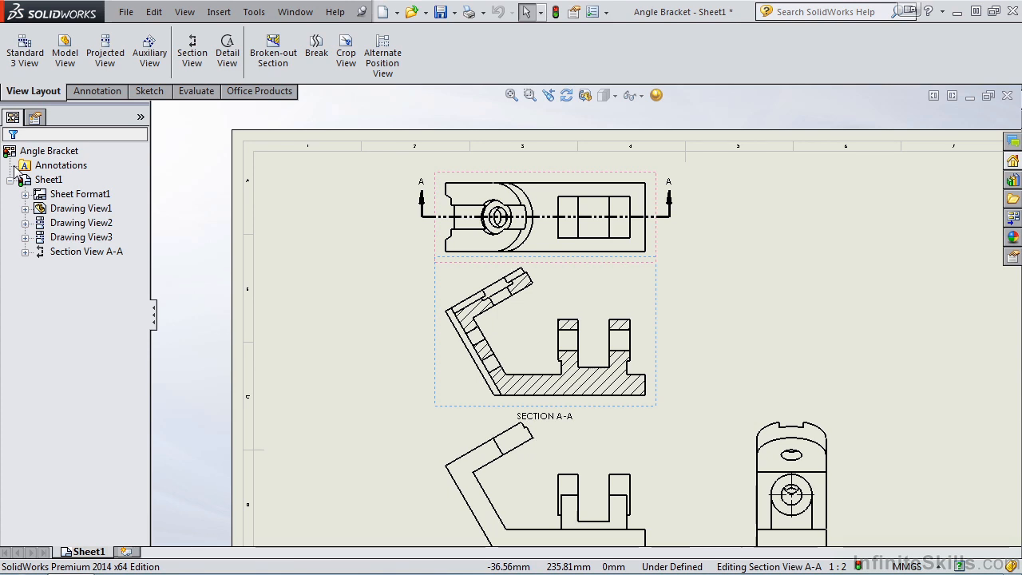
- Move the front view lower on the sheet and the side view farther to its right
{"action": "key", "text": "f"}
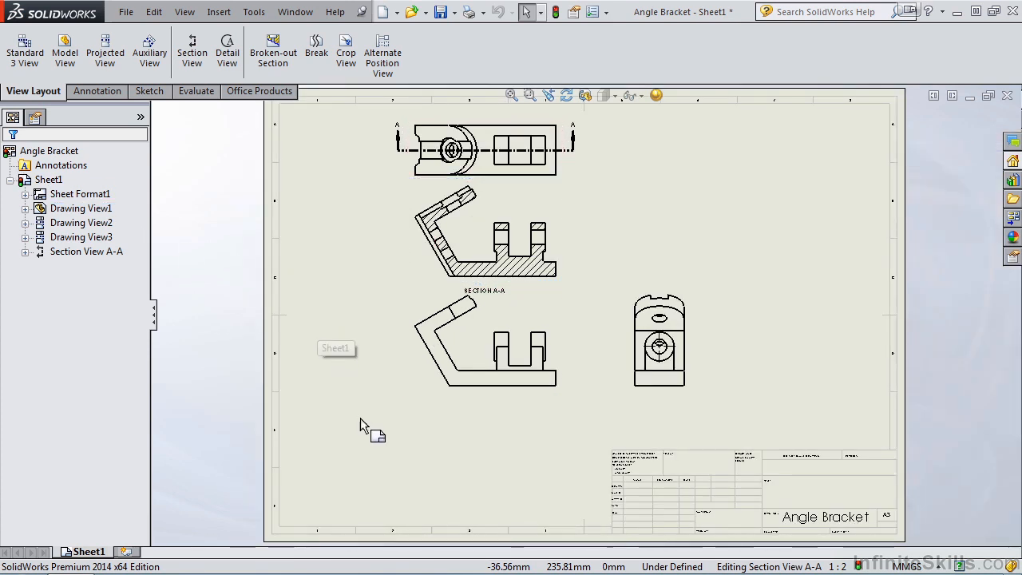
{"action": "mouse_move", "coordinate": [513, 398]}
{"action": "left_mouse_down"}
{"action": "mouse_move", "coordinate": [507, 432]}
{"action": "mouse_move", "coordinate": [519, 428]}
{"action": "left_mouse_up"}
{"action": "left_click_drag", "start_coordinate": [695, 433], "coordinate": [775, 429]}
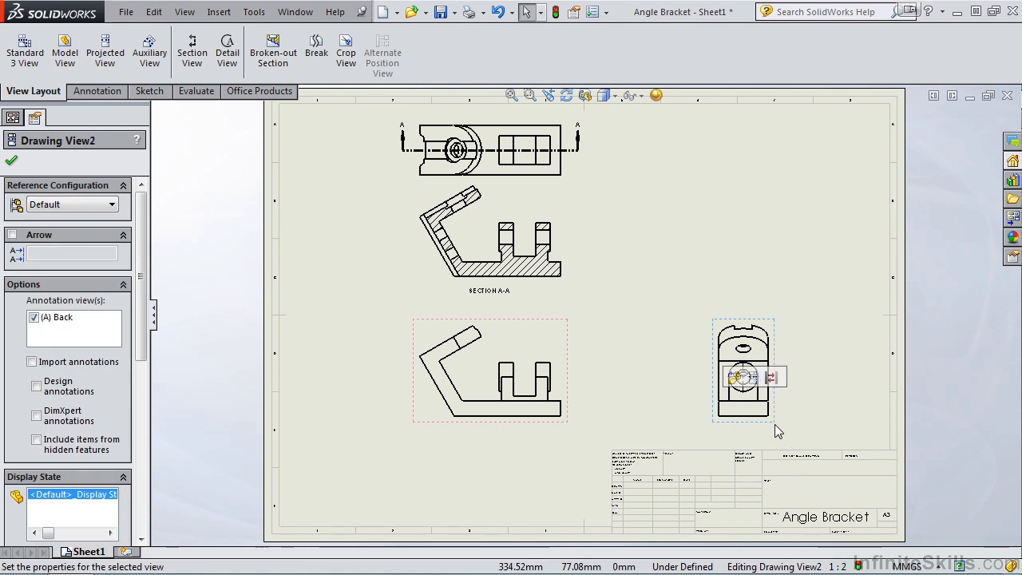
{"action": "left_click", "coordinate": [13, 162]}
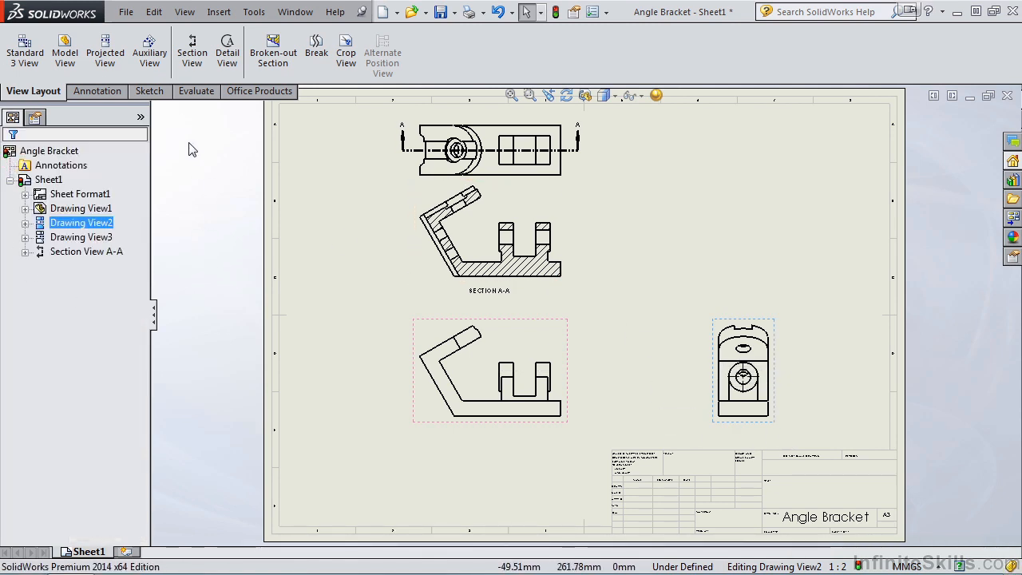
- Start a section view with auto-start off, placing a vertical cutting line through the midpoint of the front view's slot floor
{"action": "left_click", "coordinate": [192, 57]}
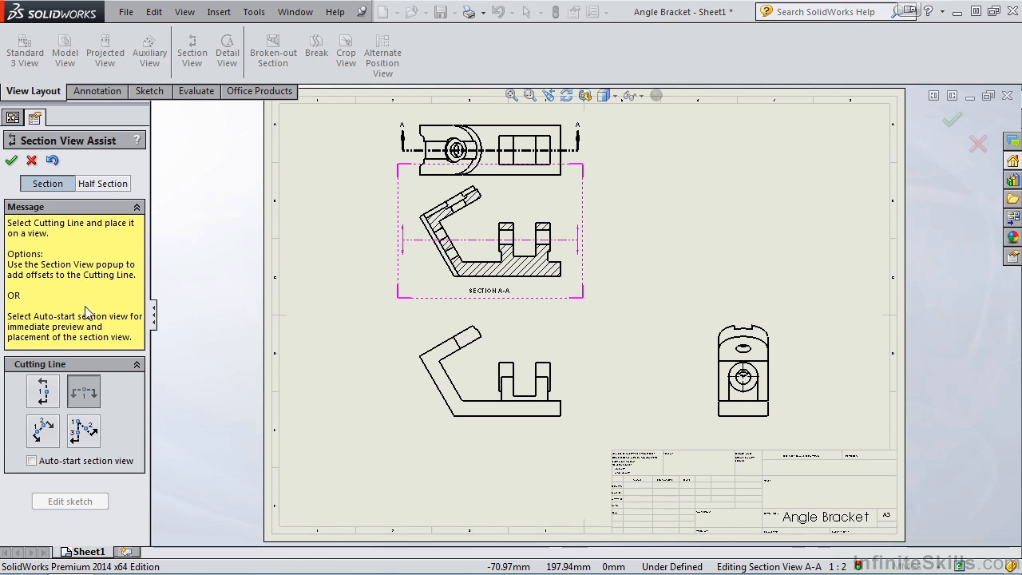
{"action": "left_click", "coordinate": [43, 397]}
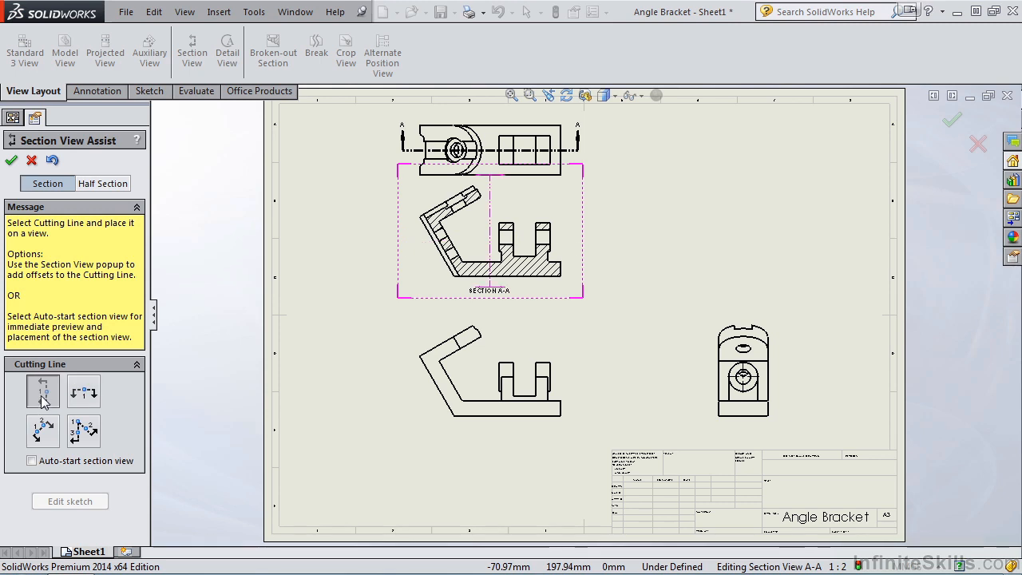
{"action": "left_click", "coordinate": [526, 397]}
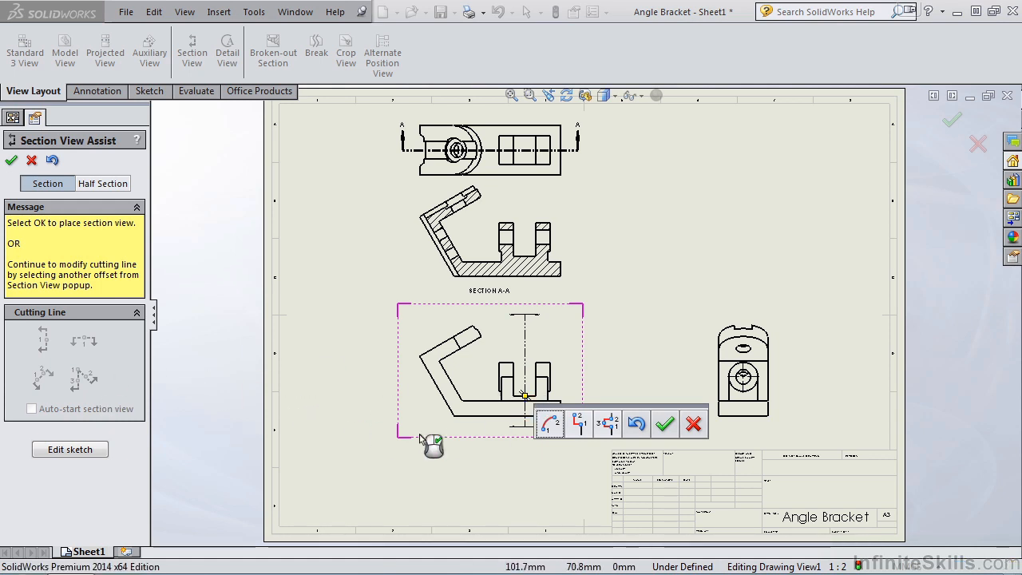
- Add a single offset to the cutting line inside the base, shifting its upper portion through the left upright, and accept the line
{"action": "left_click_drag", "start_coordinate": [627, 399], "coordinate": [645, 298]}
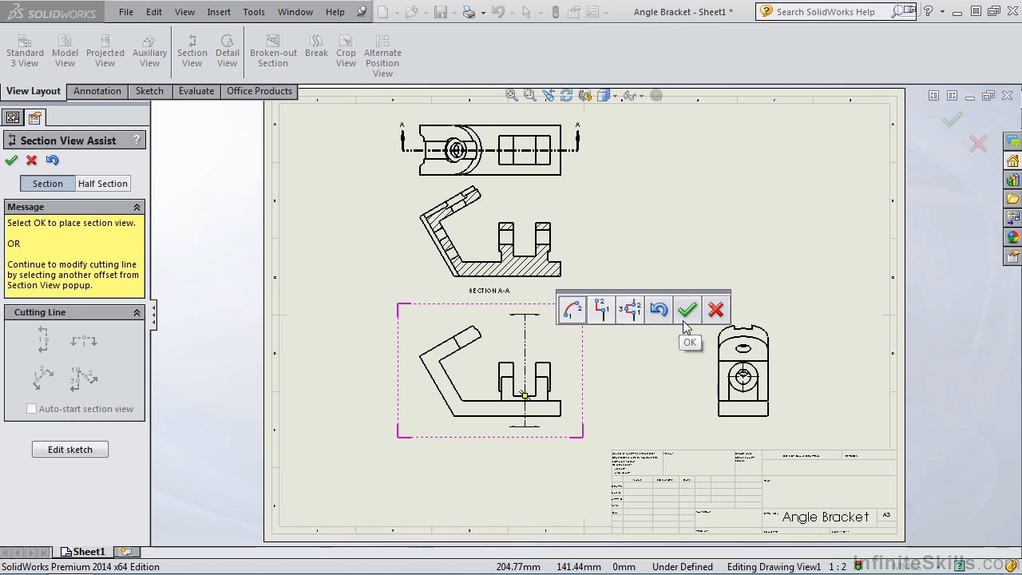
{"action": "left_click", "coordinate": [609, 322]}
{"action": "scroll", "coordinate": [543, 399], "scroll_direction": "down", "scroll_amount": 2}
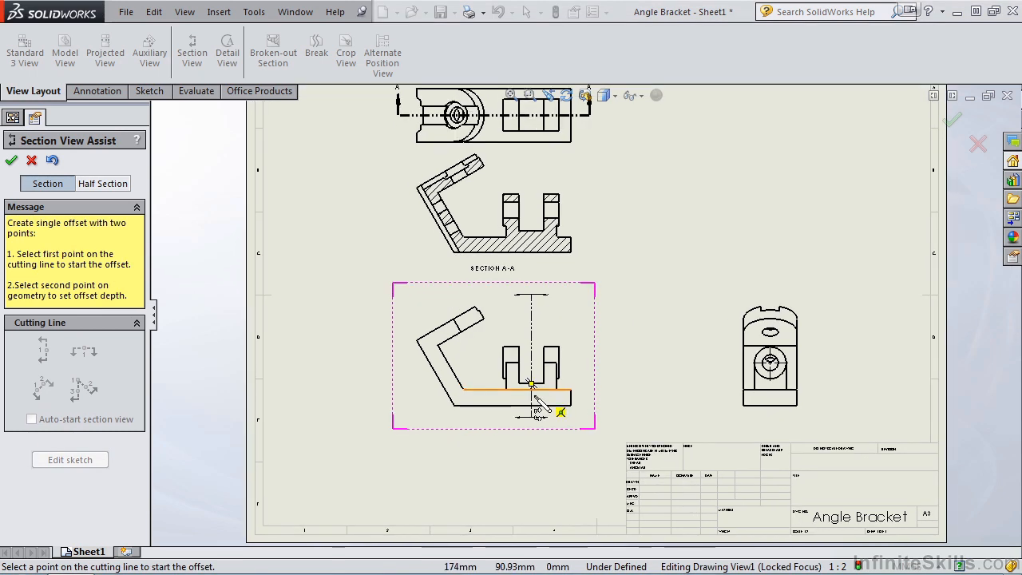
{"action": "scroll", "coordinate": [546, 381], "scroll_direction": "down", "scroll_amount": 2}
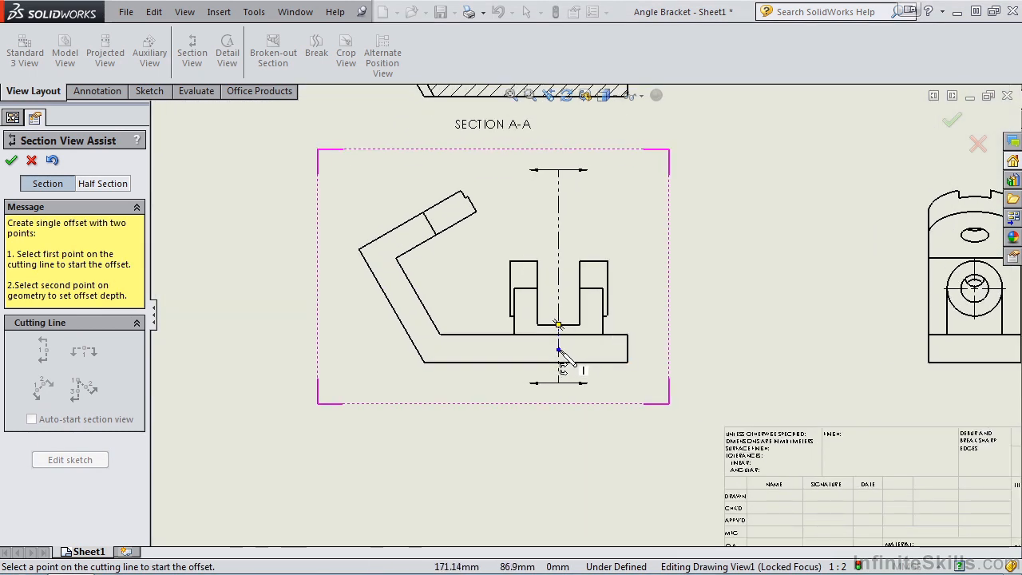
{"action": "left_click", "coordinate": [558, 350]}
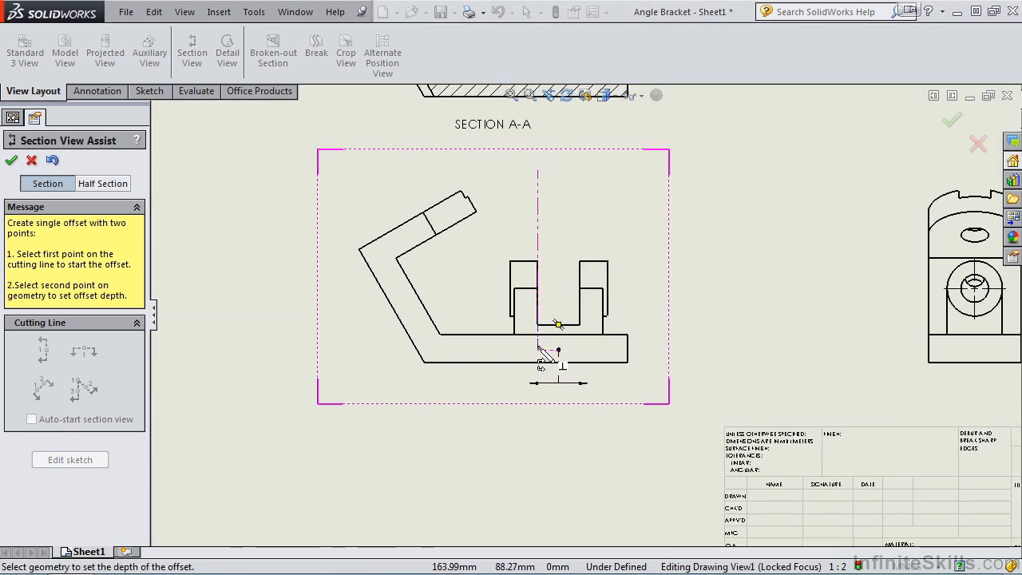
{"action": "left_click", "coordinate": [528, 352]}
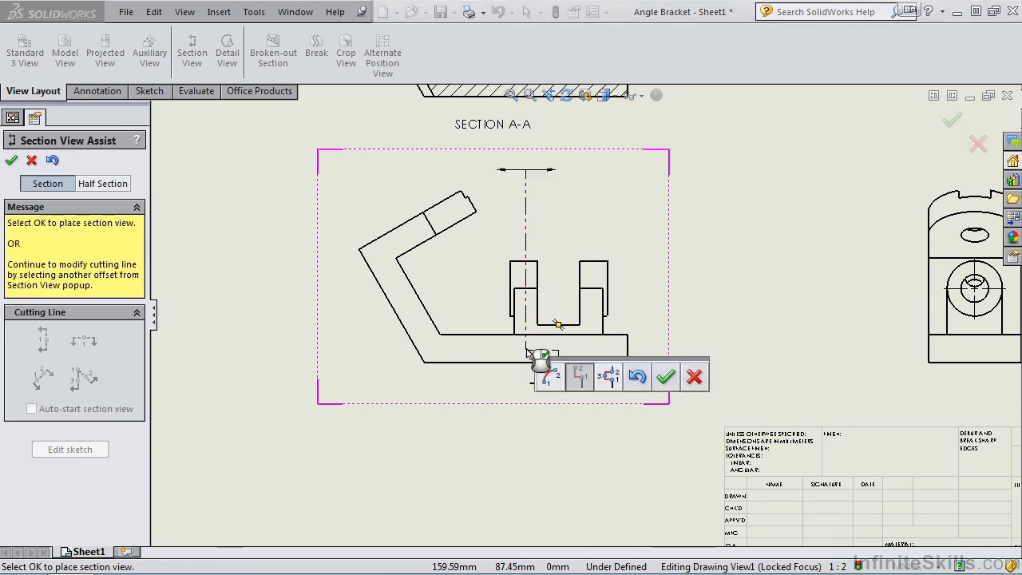
{"action": "left_click", "coordinate": [665, 379]}
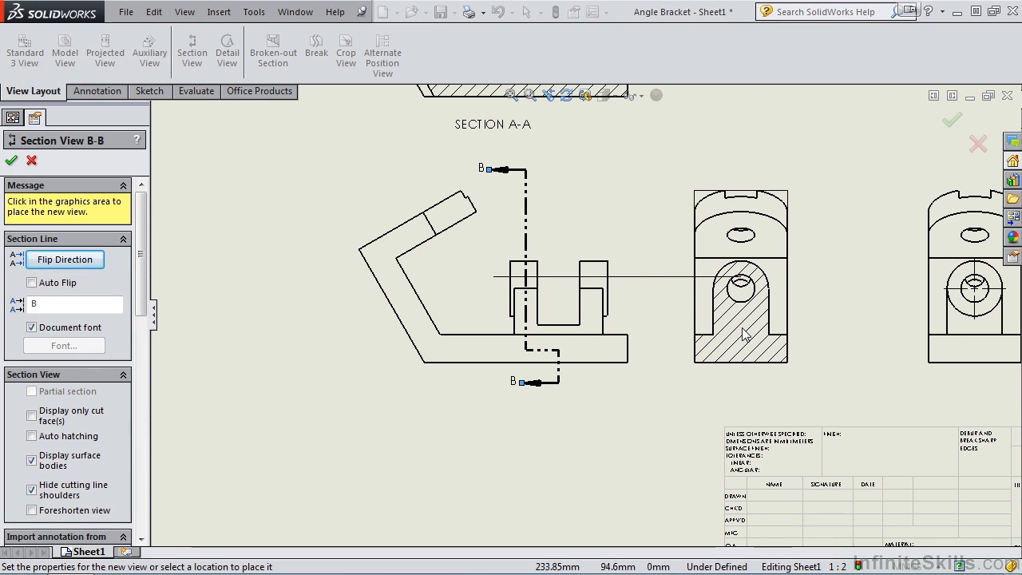
- Place the offset section view between the front view and the side view and close its properties
{"action": "left_click", "coordinate": [751, 334]}
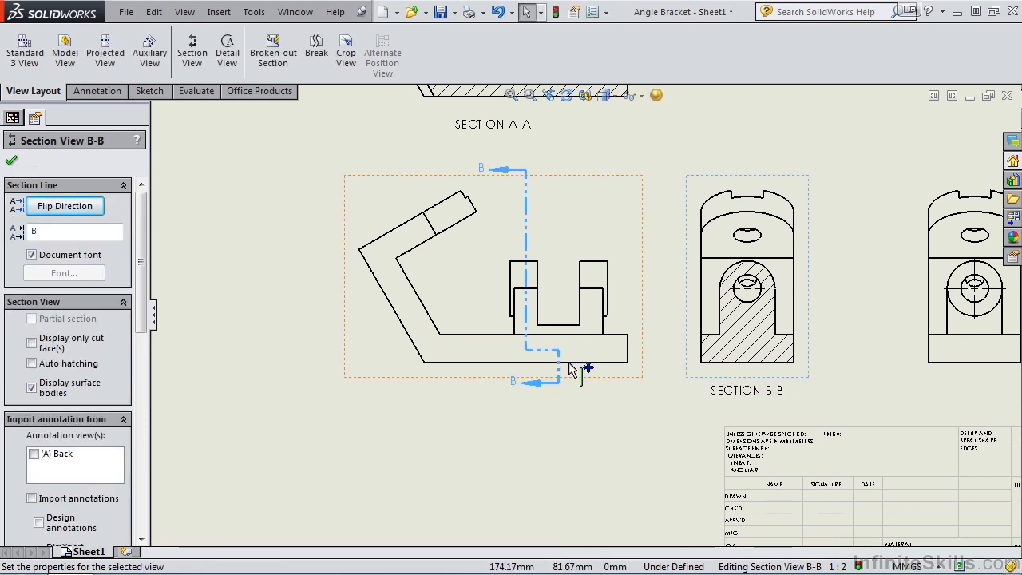
{"action": "key", "text": "f"}
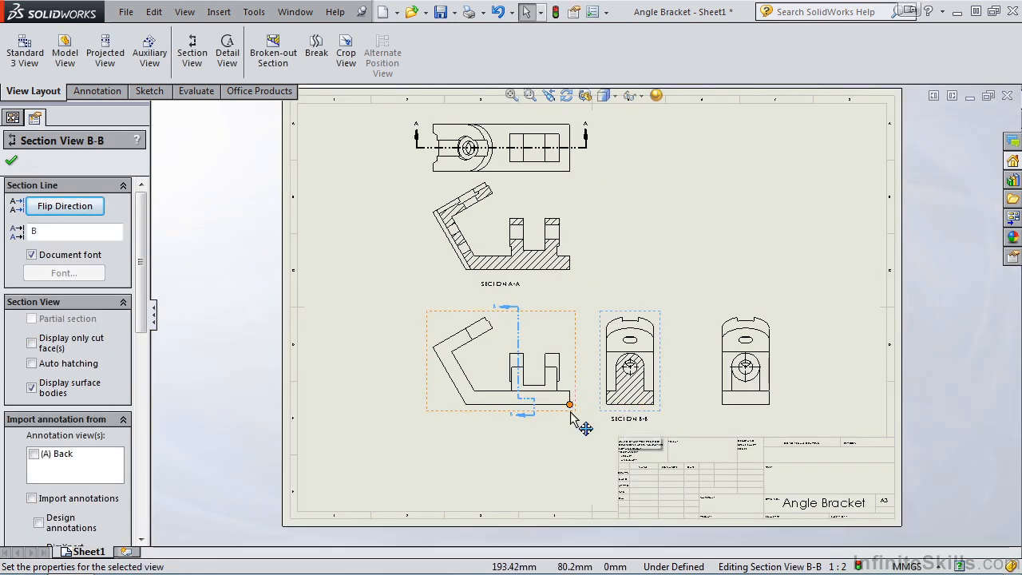
{"action": "left_click", "coordinate": [12, 164]}
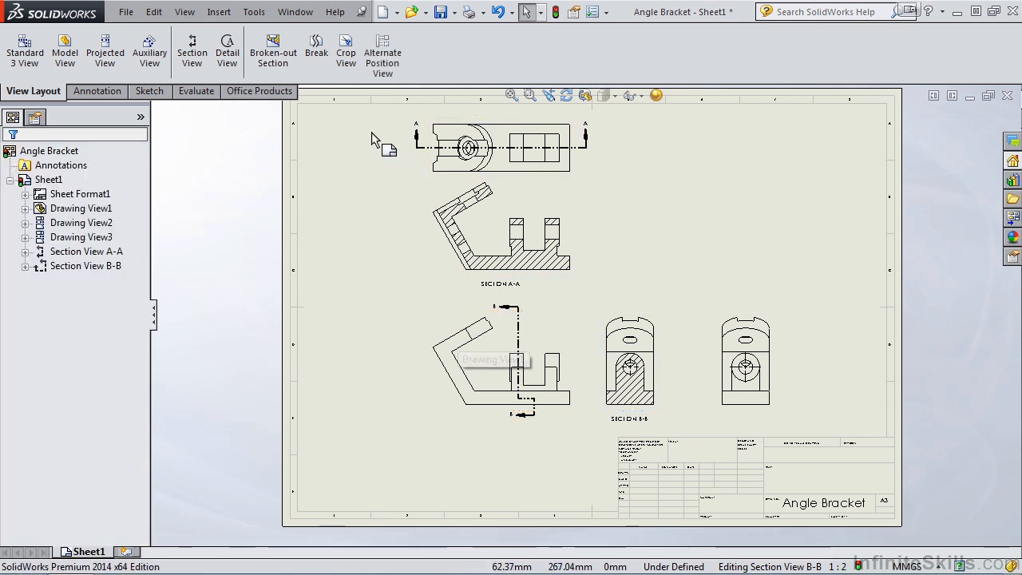
- Create a half section with the cutting line's corner at the side view's upper oval hole centre, placing the view beside it past the sheet edge
{"action": "left_click", "coordinate": [188, 68]}
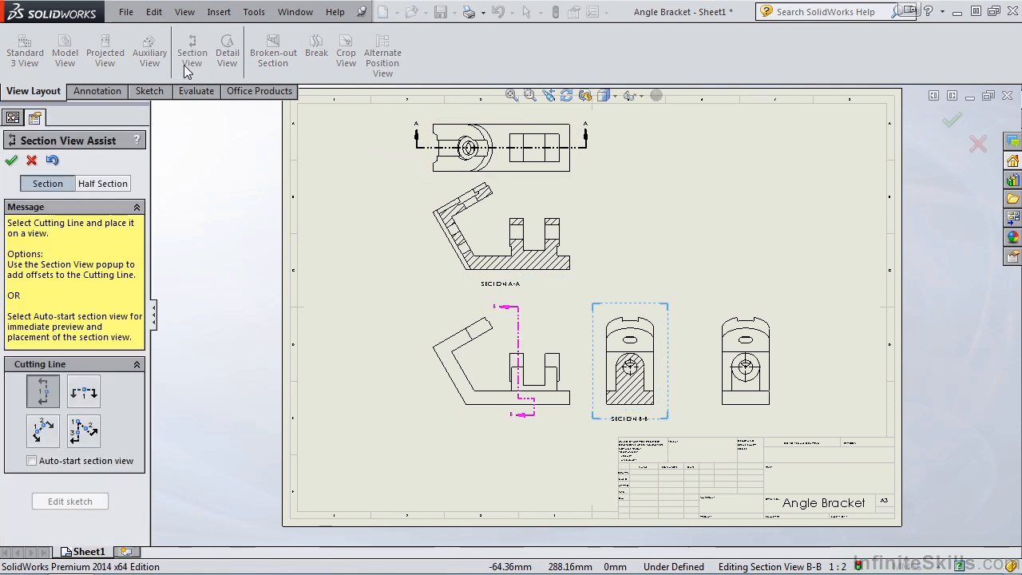
{"action": "left_click", "coordinate": [102, 184]}
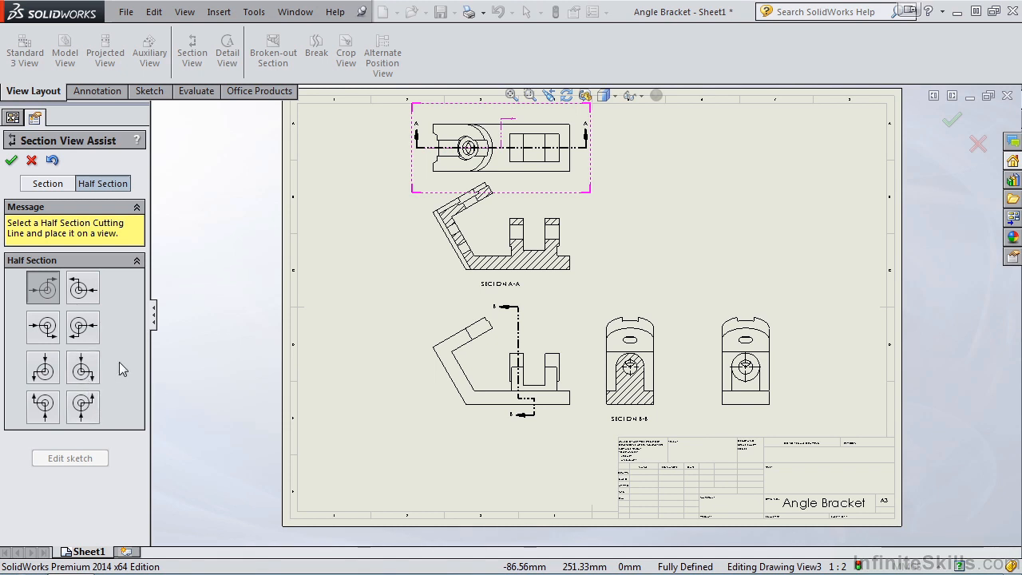
{"action": "left_click", "coordinate": [88, 299]}
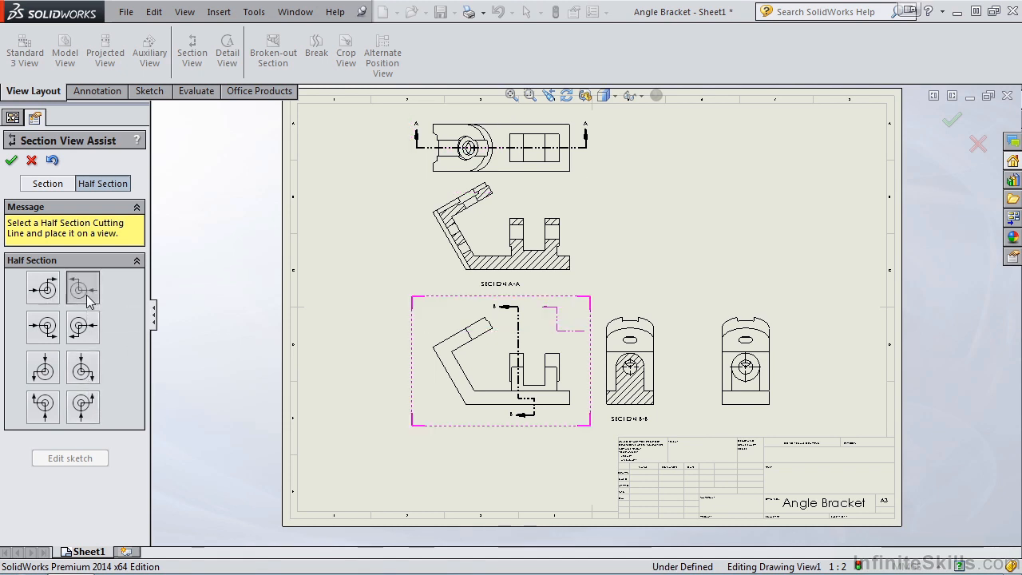
{"action": "scroll", "coordinate": [787, 385], "scroll_direction": "down", "scroll_amount": 6}
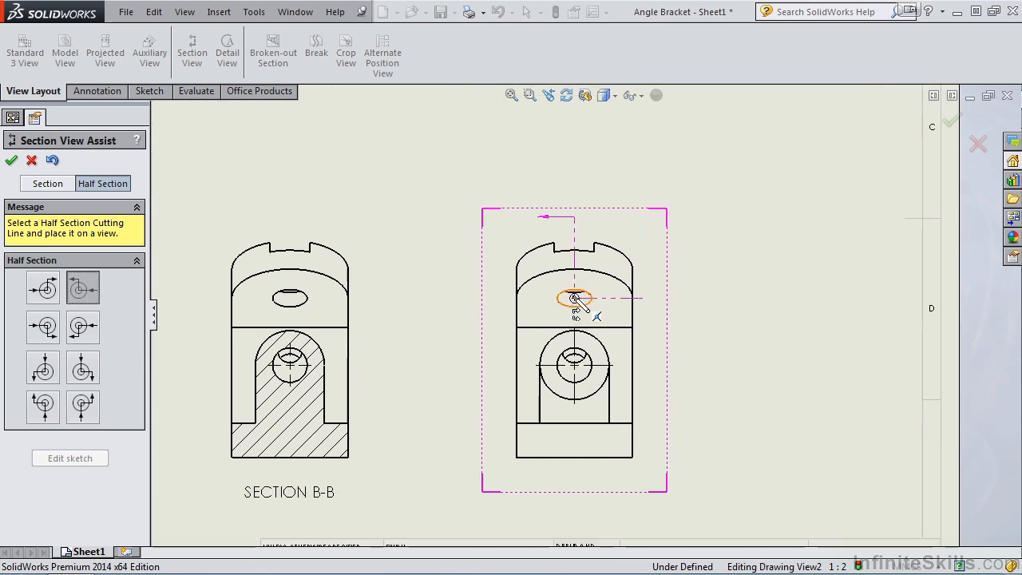
{"action": "left_click", "coordinate": [574, 298]}
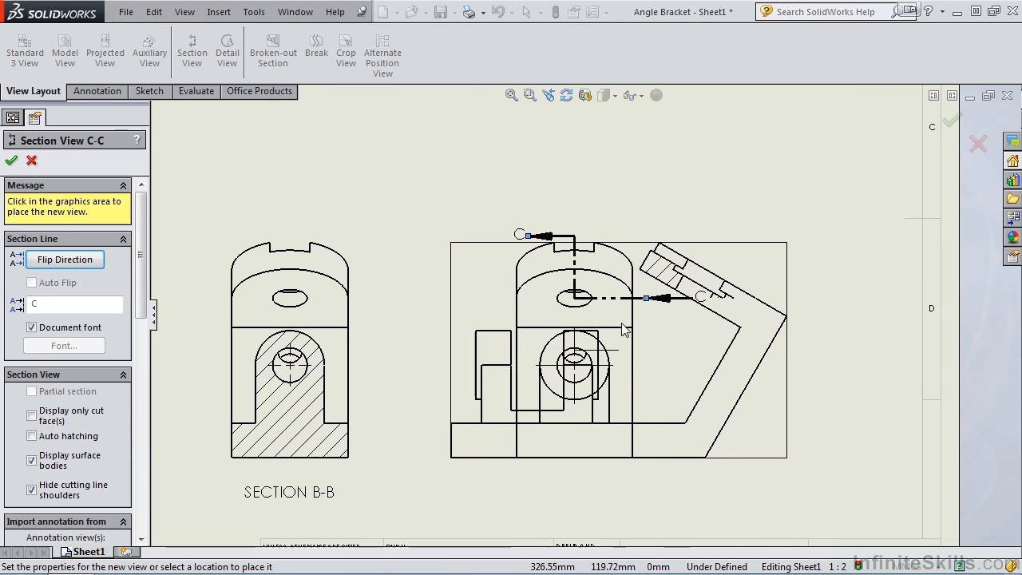
{"action": "scroll", "coordinate": [799, 348], "scroll_direction": "up", "scroll_amount": 3}
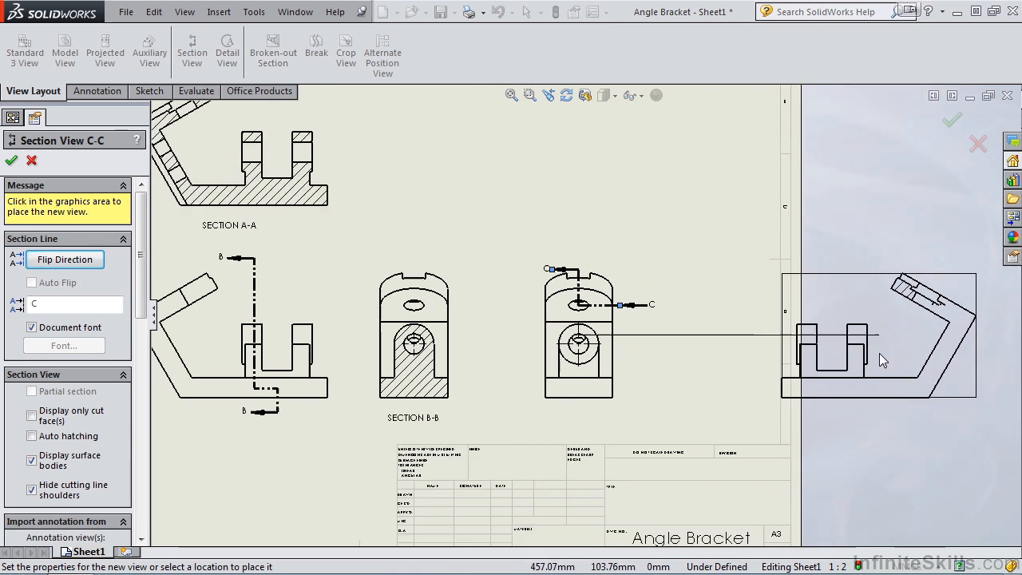
{"action": "scroll", "coordinate": [735, 351], "scroll_direction": "down", "scroll_amount": 1}
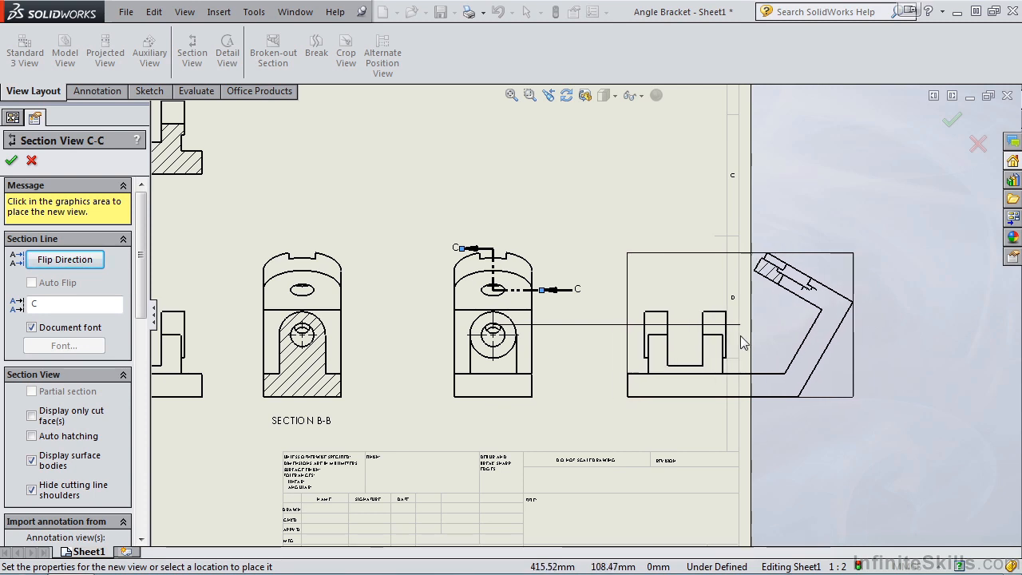
{"action": "left_click", "coordinate": [817, 334]}
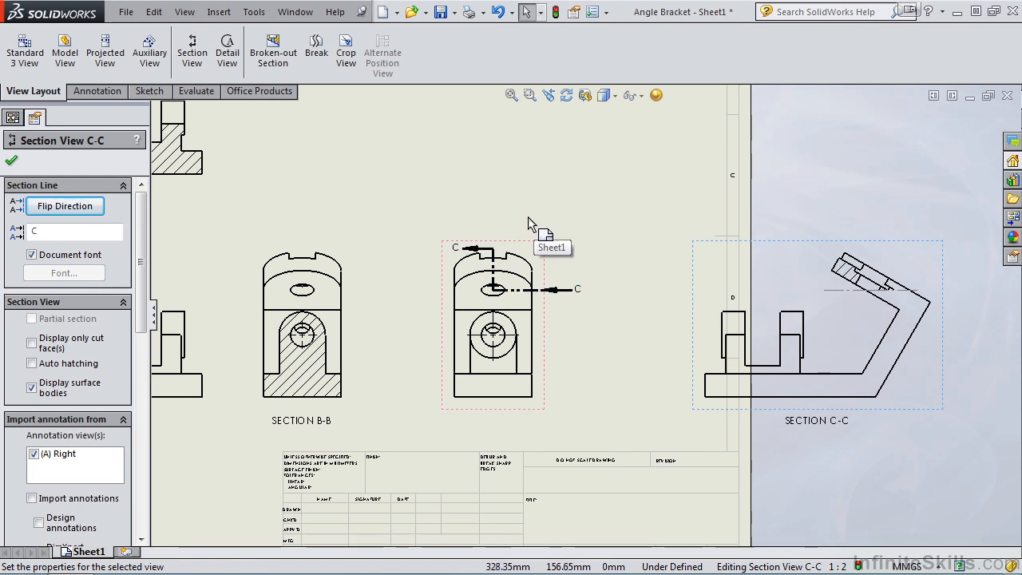
- Delete the half section view C-C together with its section line and sketch
{"action": "left_click", "coordinate": [695, 248]}
{"action": "key", "text": "Delete"}
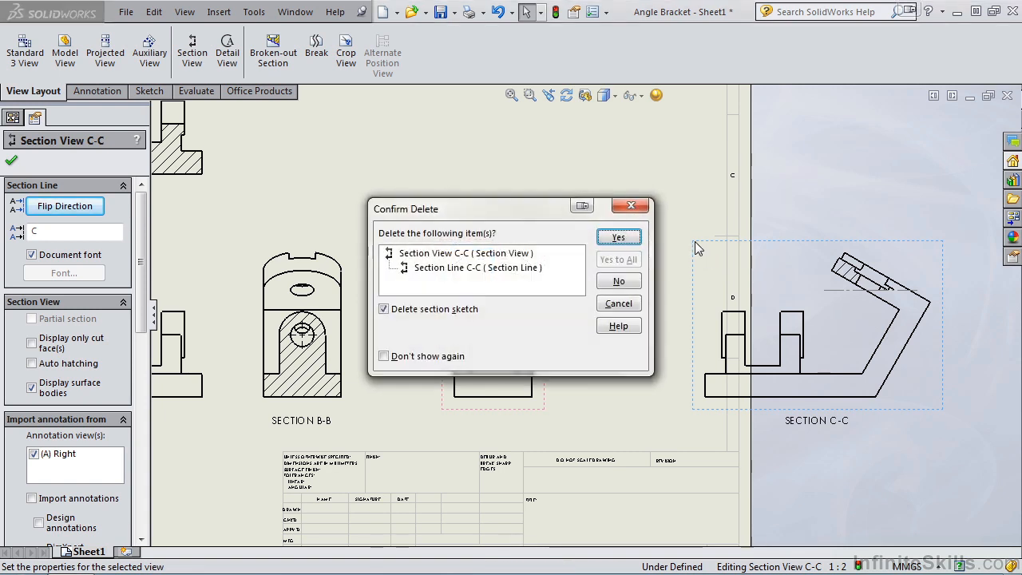
{"action": "left_click", "coordinate": [619, 237]}
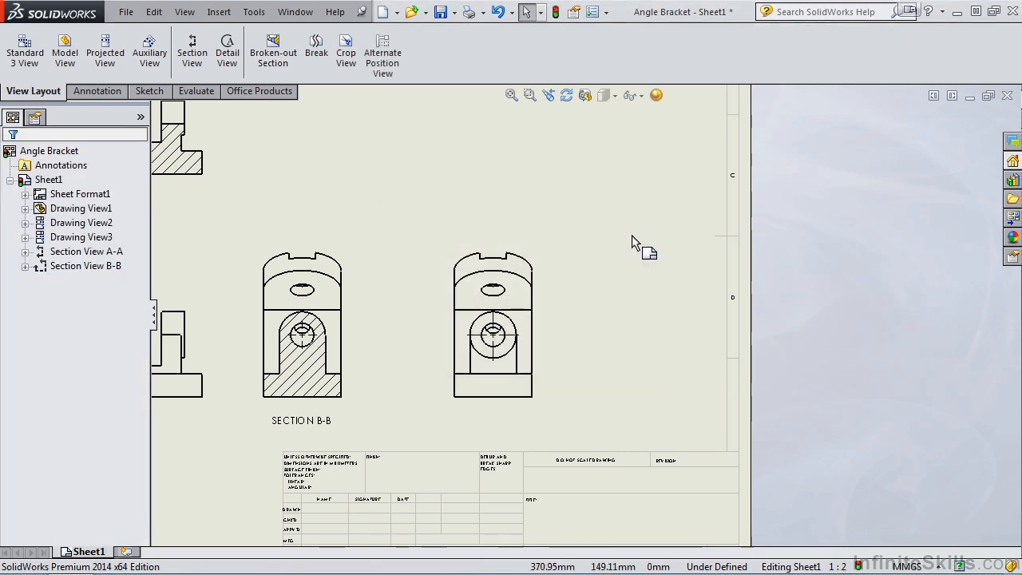
{"action": "key", "text": "f"}
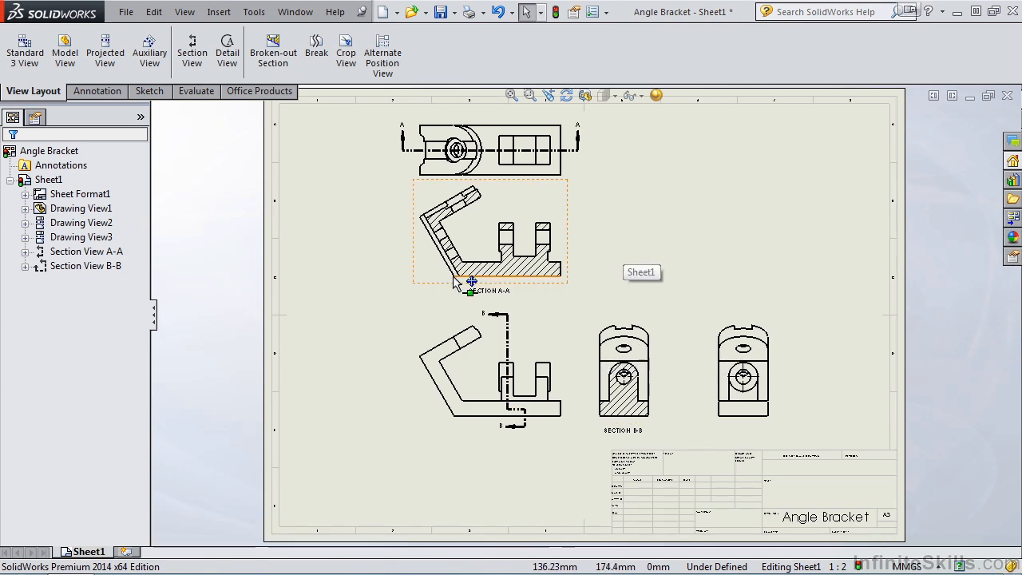
- Start a full section view with a horizontal cutting line across the top view, between section line A-A and the part's lower edge
{"action": "left_click", "coordinate": [193, 55]}
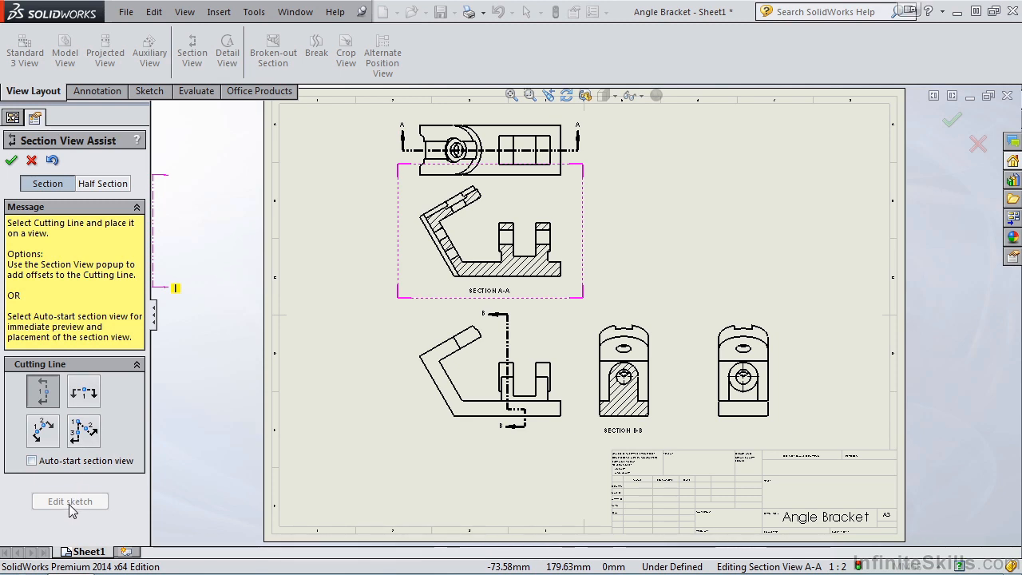
{"action": "left_click", "coordinate": [101, 189]}
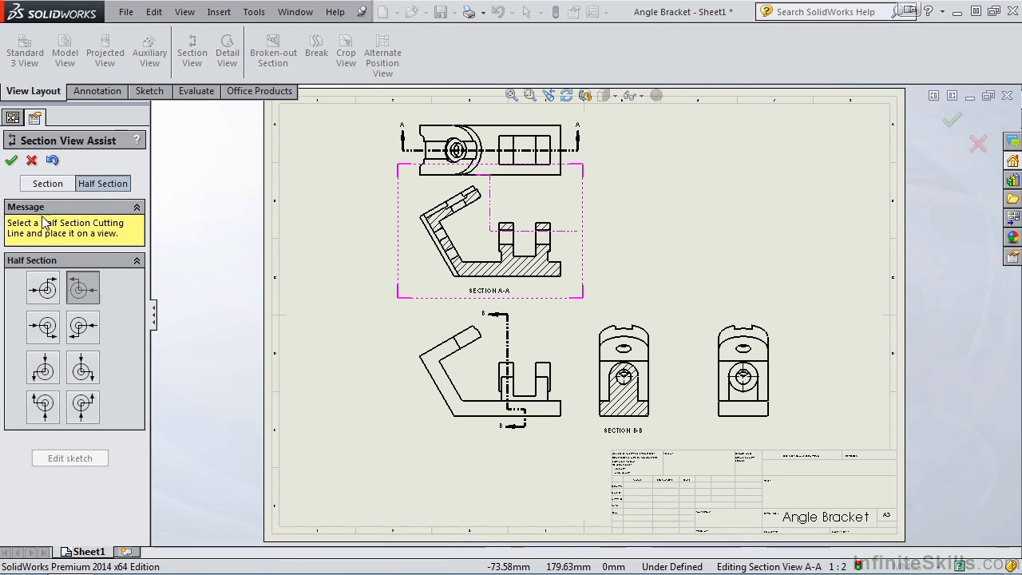
{"action": "left_click", "coordinate": [46, 186]}
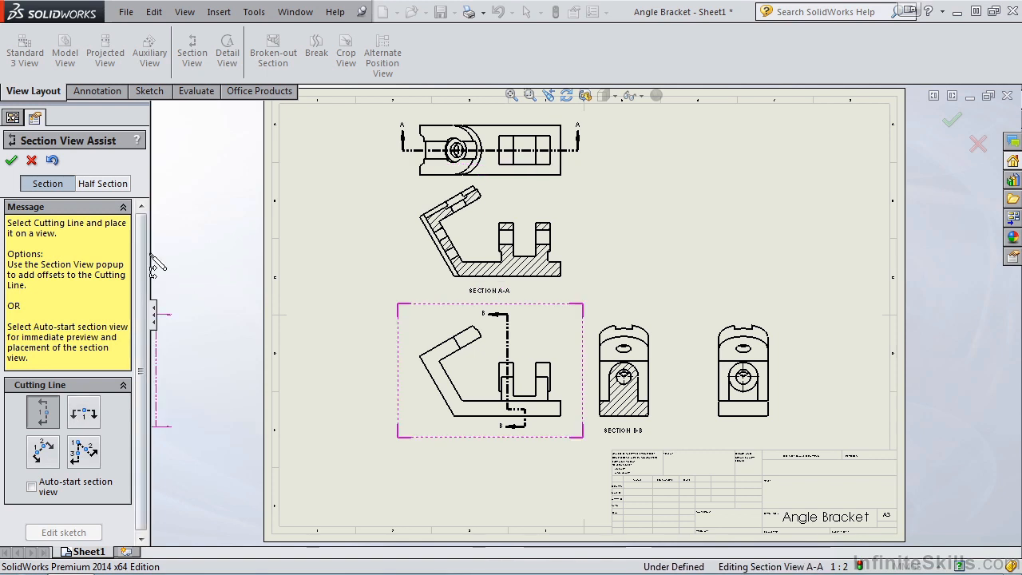
{"action": "left_click", "coordinate": [114, 186]}
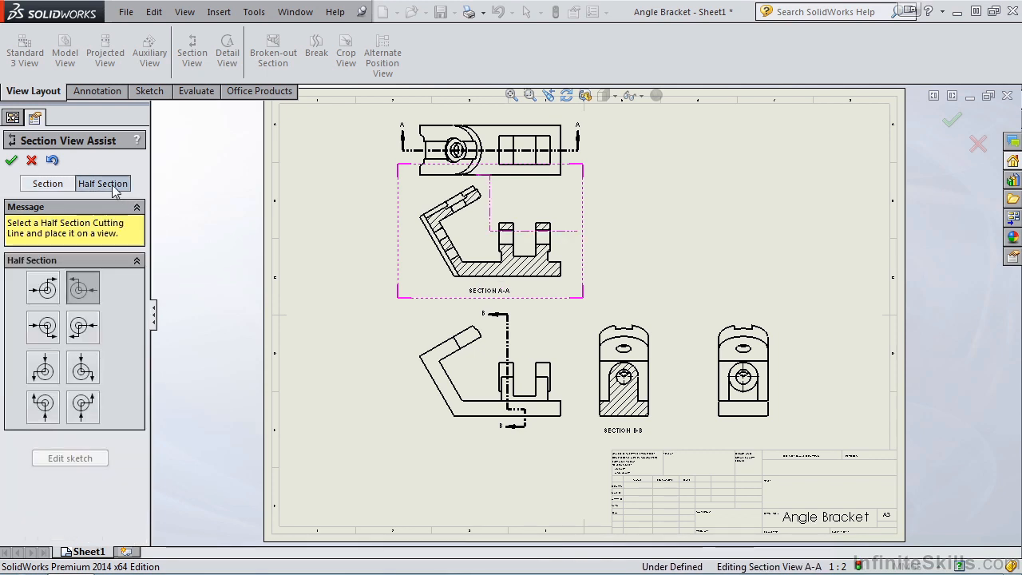
{"action": "left_click", "coordinate": [47, 185]}
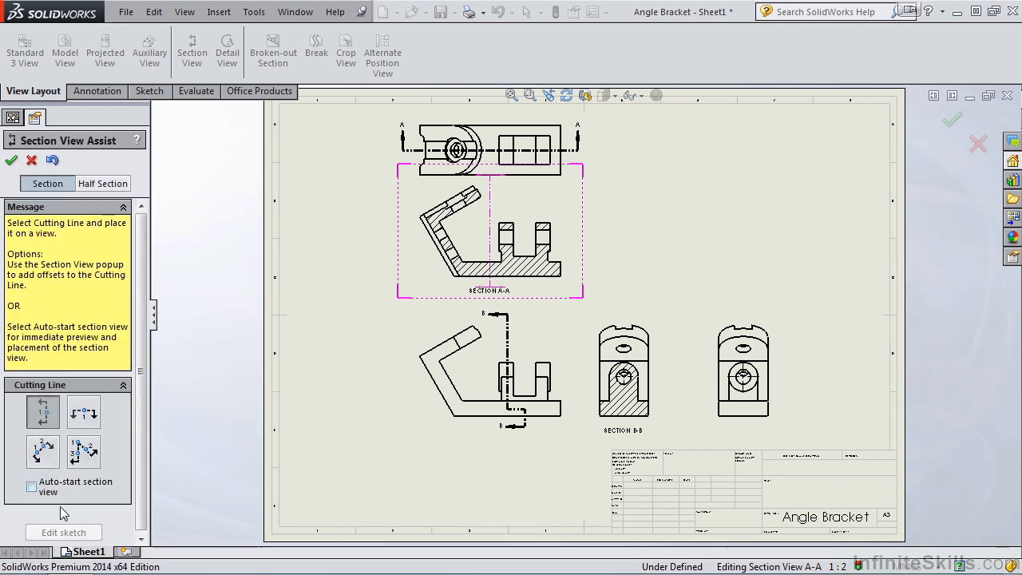
{"action": "left_click", "coordinate": [85, 415]}
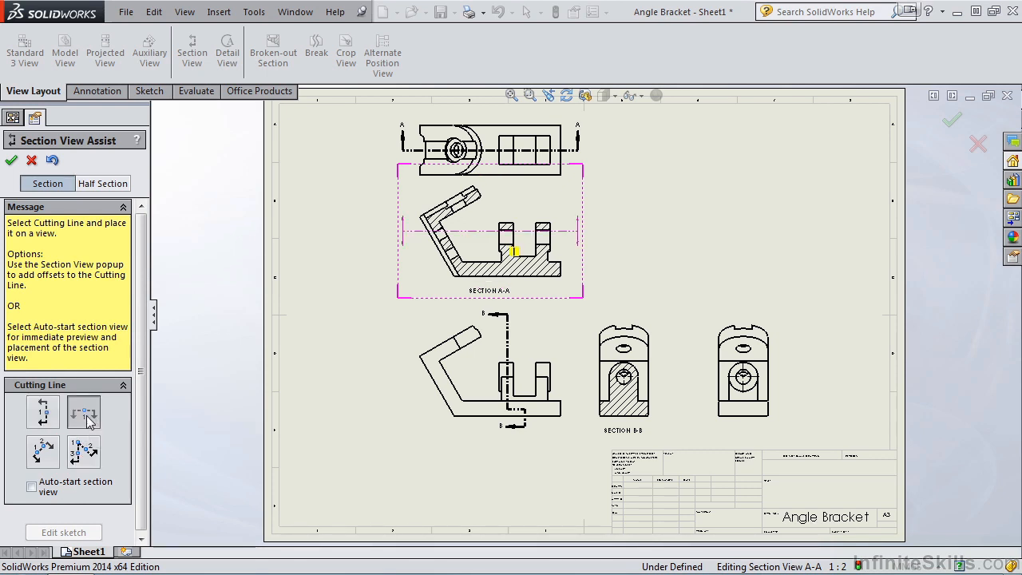
{"action": "scroll", "coordinate": [500, 149], "scroll_direction": "down", "scroll_amount": 5}
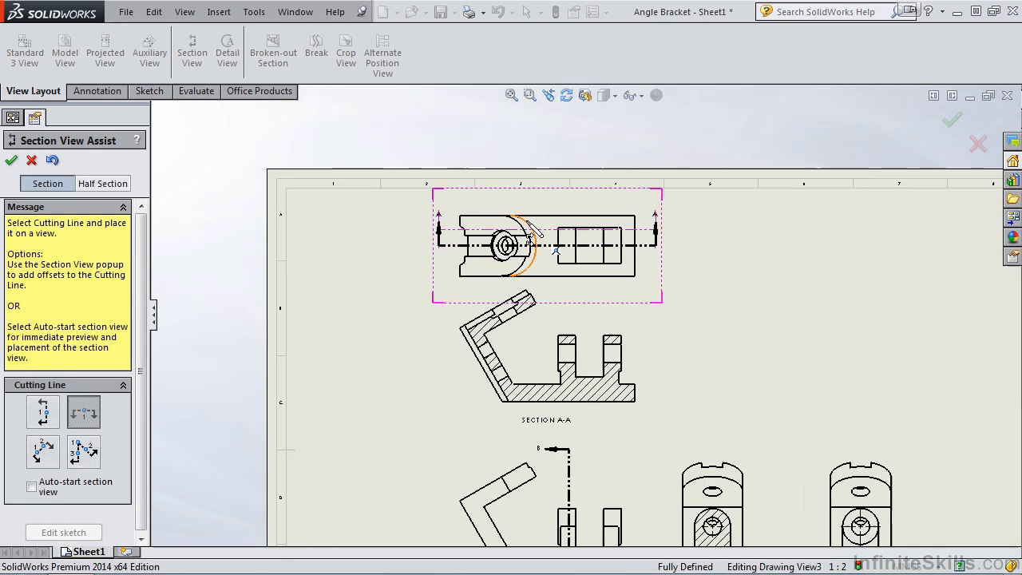
{"action": "scroll", "coordinate": [577, 323], "scroll_direction": "down", "scroll_amount": 2}
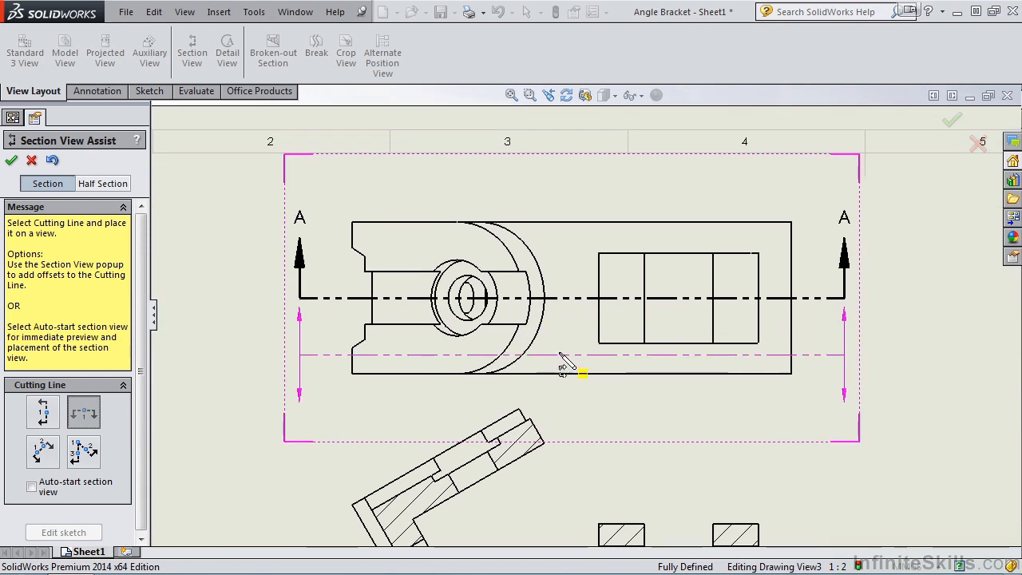
{"action": "left_click", "coordinate": [567, 349]}
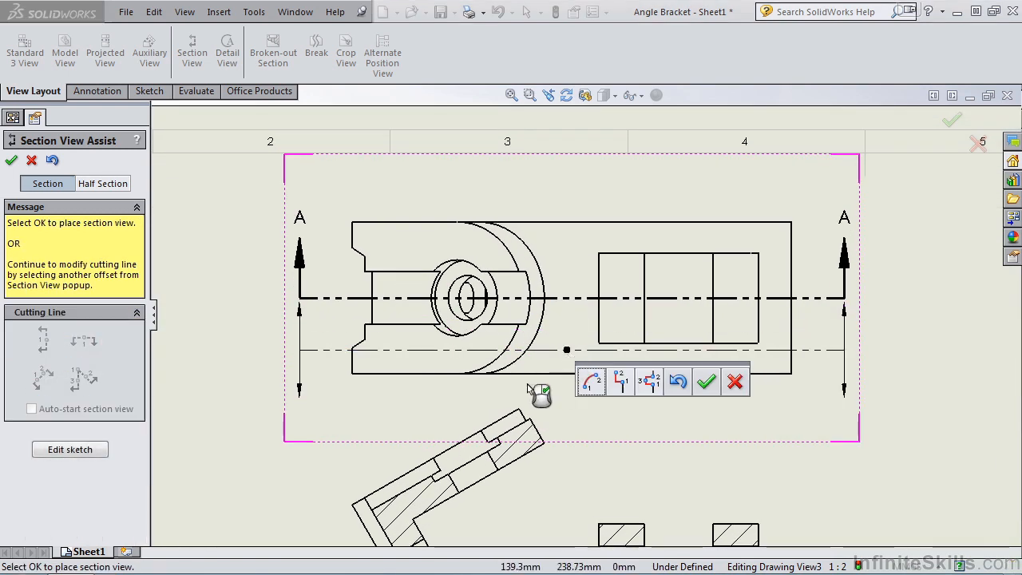
- Edit the cutting line's sketch, adding a zigzag chain of seven line segments that starts and ends on the straight line
{"action": "left_click", "coordinate": [72, 451]}
{"action": "left_click", "coordinate": [150, 91]}
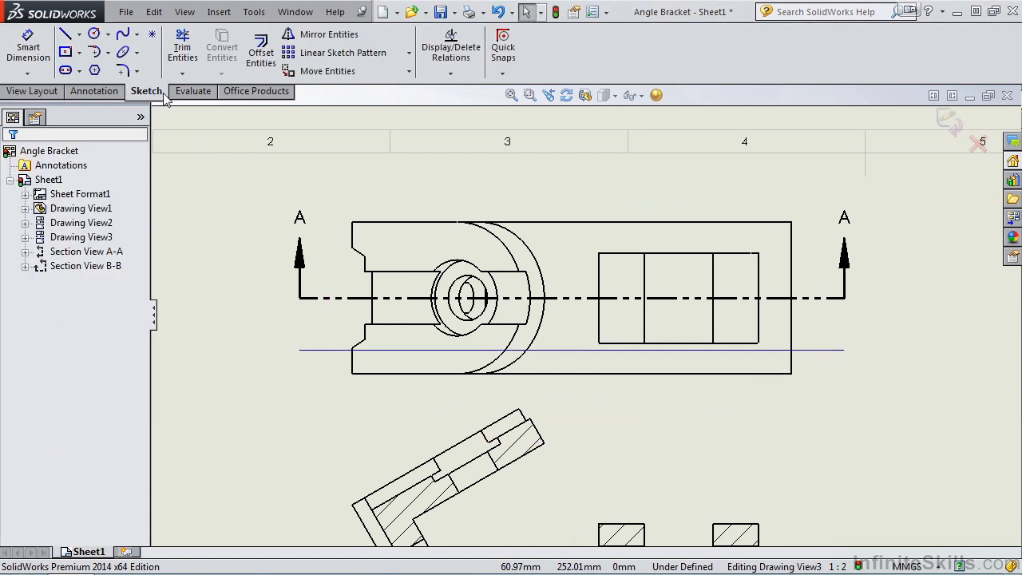
{"action": "left_click", "coordinate": [65, 34]}
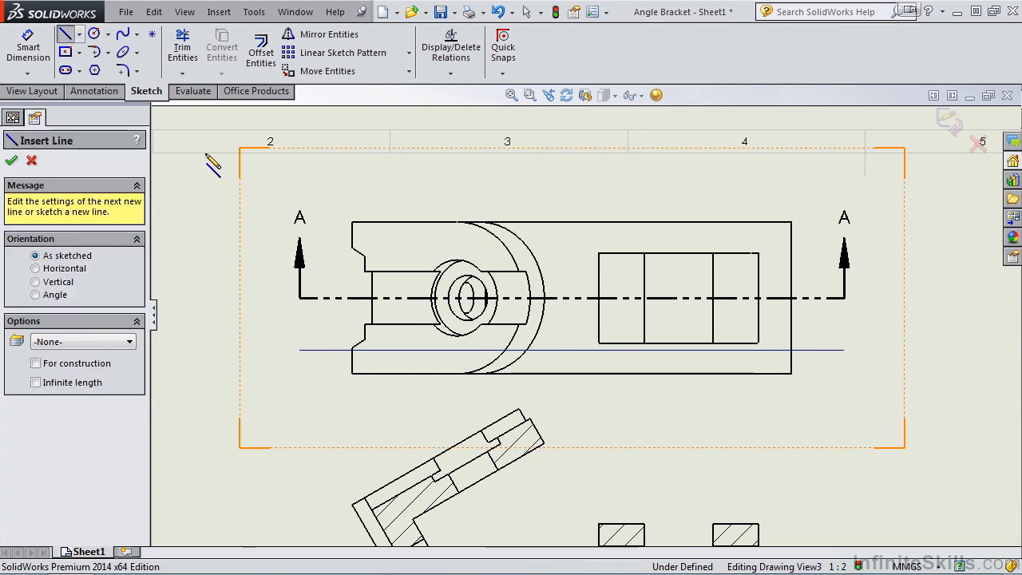
{"action": "left_click", "coordinate": [410, 350]}
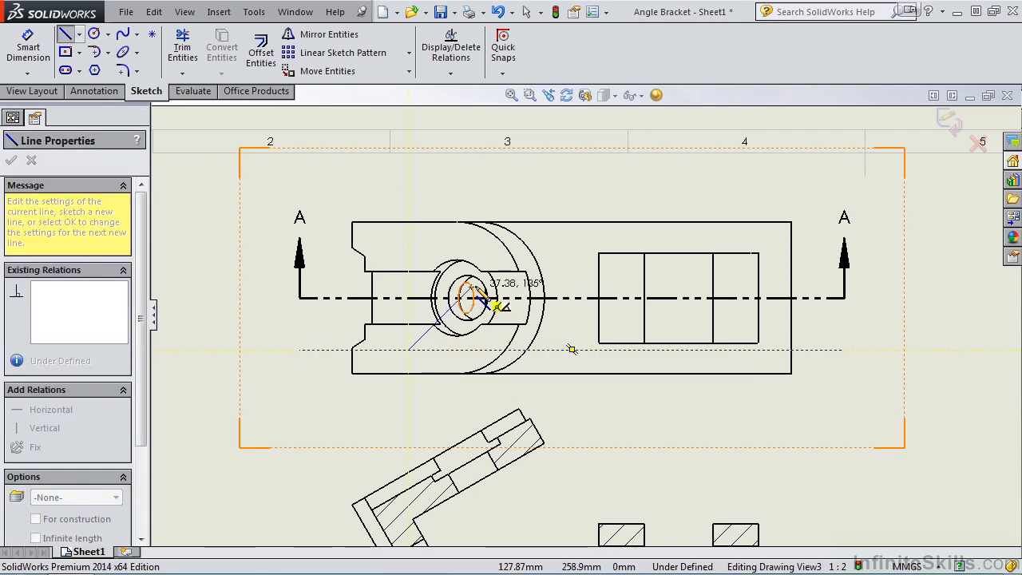
{"action": "left_click", "coordinate": [502, 258]}
{"action": "left_click", "coordinate": [560, 280]}
{"action": "left_click", "coordinate": [598, 235]}
{"action": "left_click", "coordinate": [623, 279]}
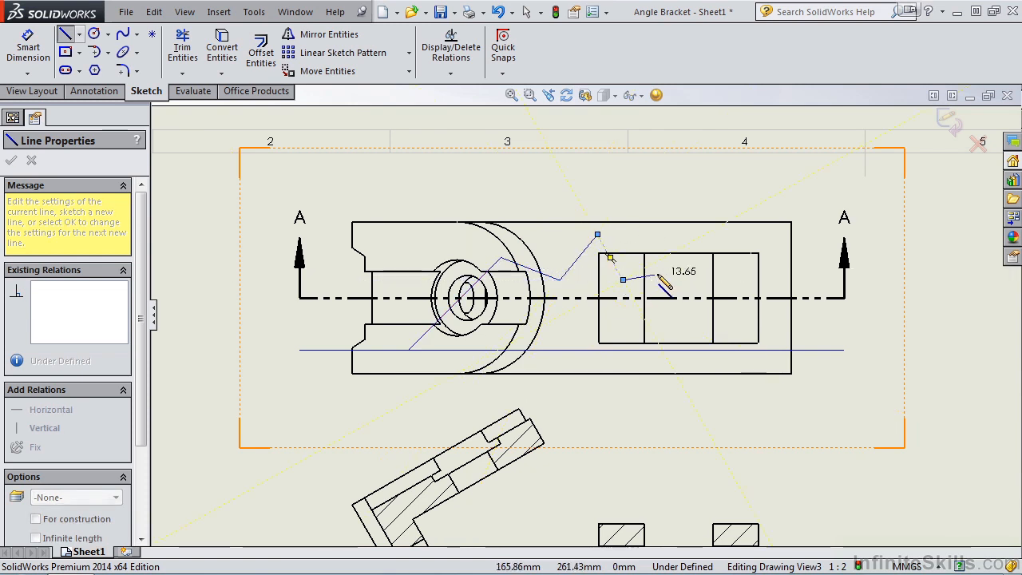
{"action": "left_click", "coordinate": [678, 242]}
{"action": "left_click", "coordinate": [724, 279]}
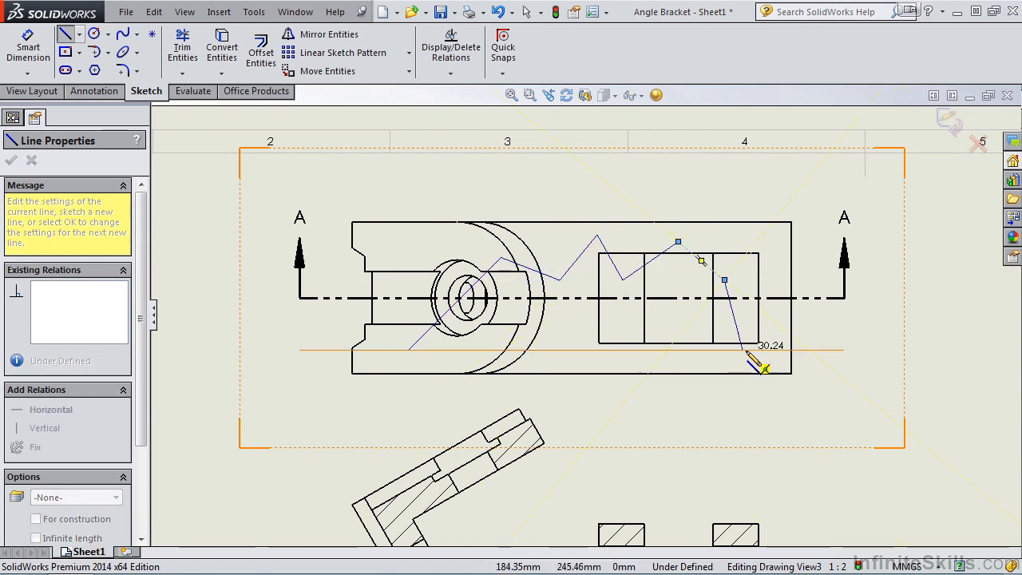
{"action": "left_click", "coordinate": [755, 352]}
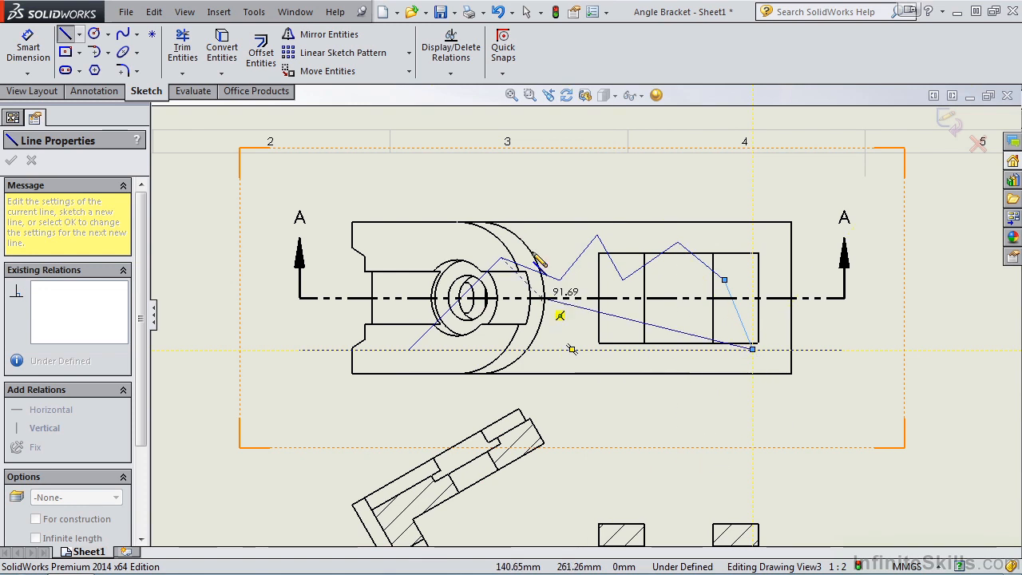
- Trim away the straight piece of the cutting line between the two ends of the zigzag
{"action": "left_click", "coordinate": [183, 46]}
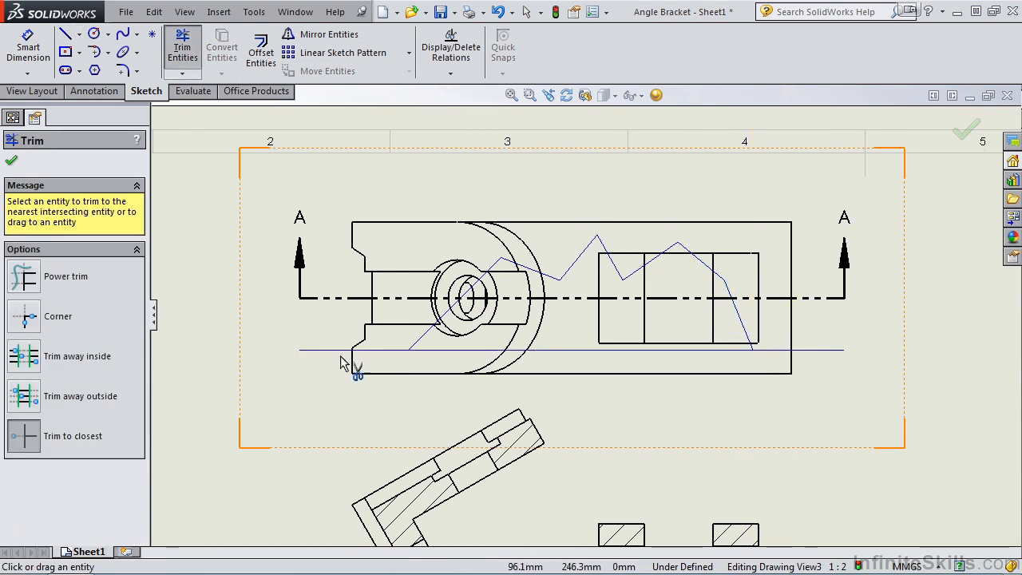
{"action": "left_click", "coordinate": [569, 351]}
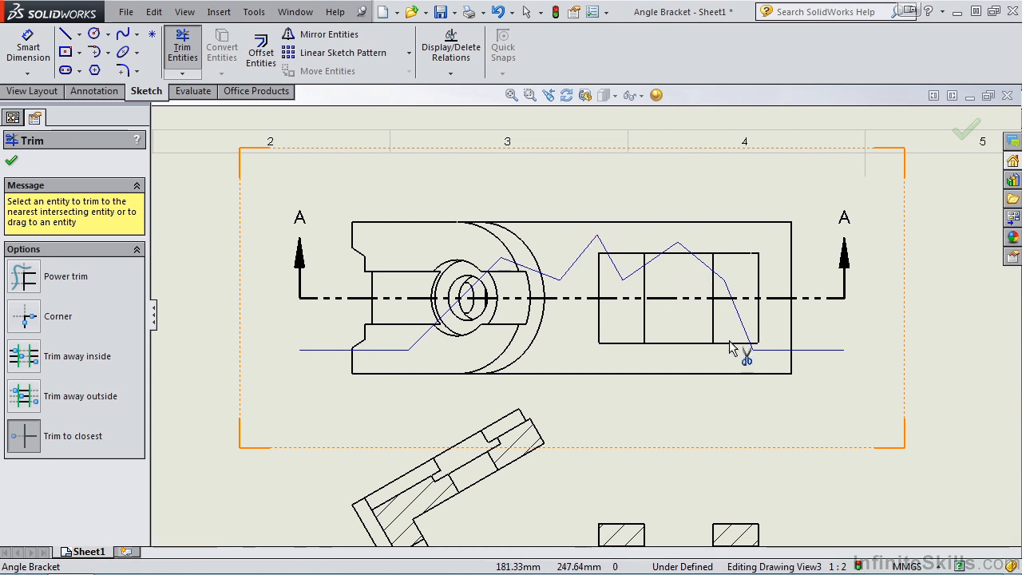
{"action": "left_click", "coordinate": [964, 133]}
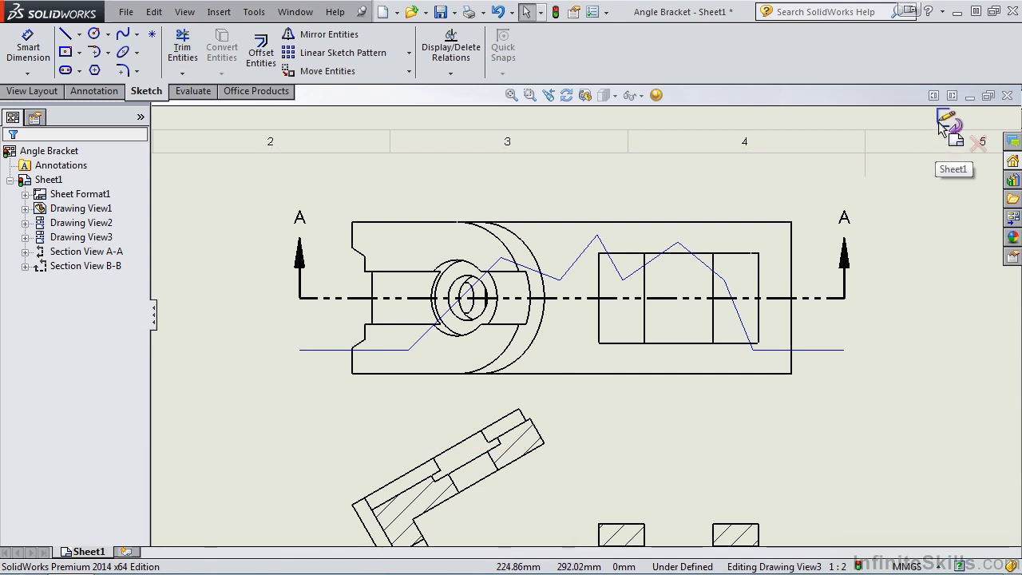
- Finish the cutting line sketch, place the zigzag section view above the top view outside the sheet, and close its properties
{"action": "left_click", "coordinate": [940, 124]}
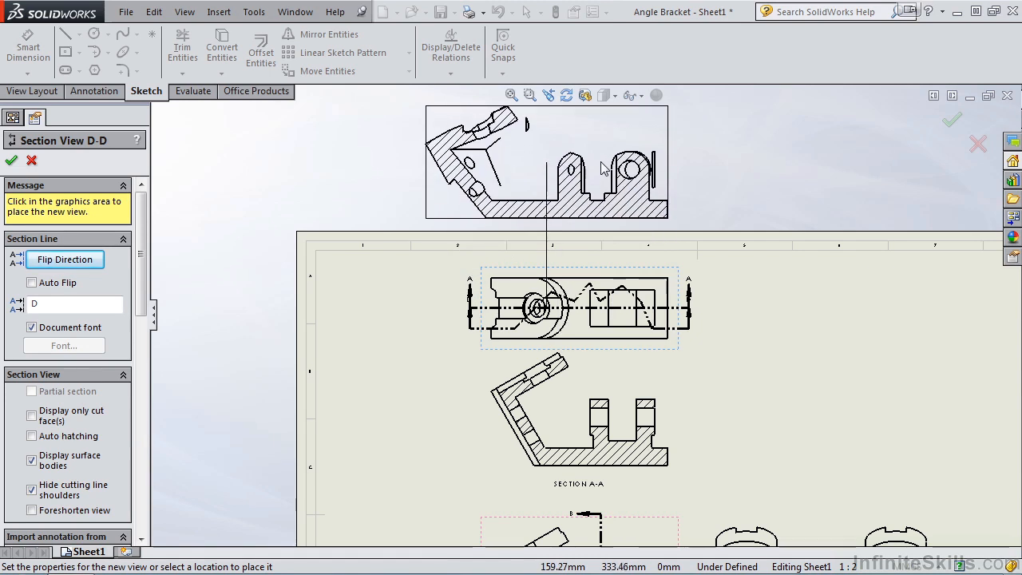
{"action": "left_click", "coordinate": [591, 160]}
{"action": "scroll", "coordinate": [559, 143], "scroll_direction": "down", "scroll_amount": 2}
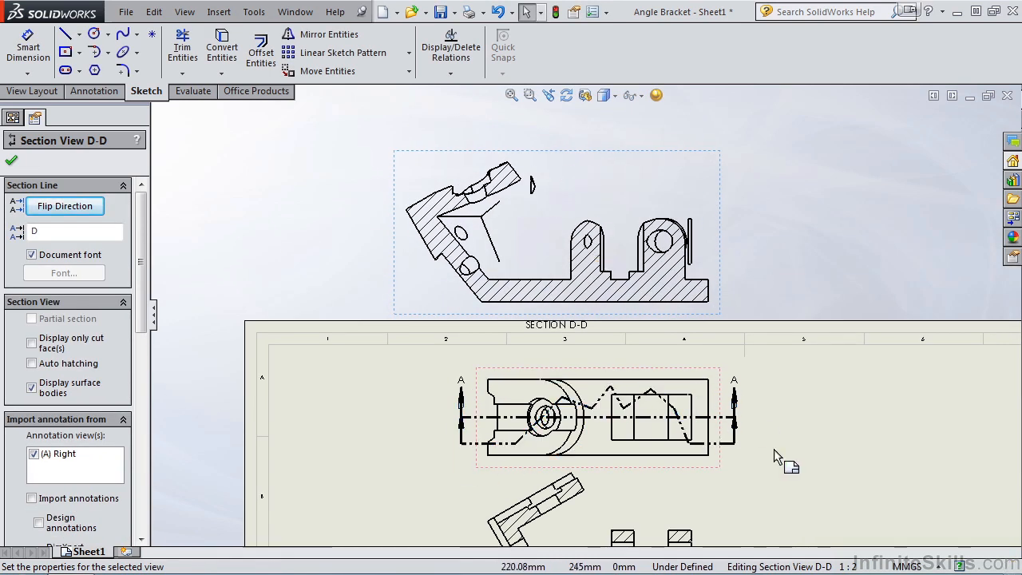
{"action": "left_click", "coordinate": [11, 161]}
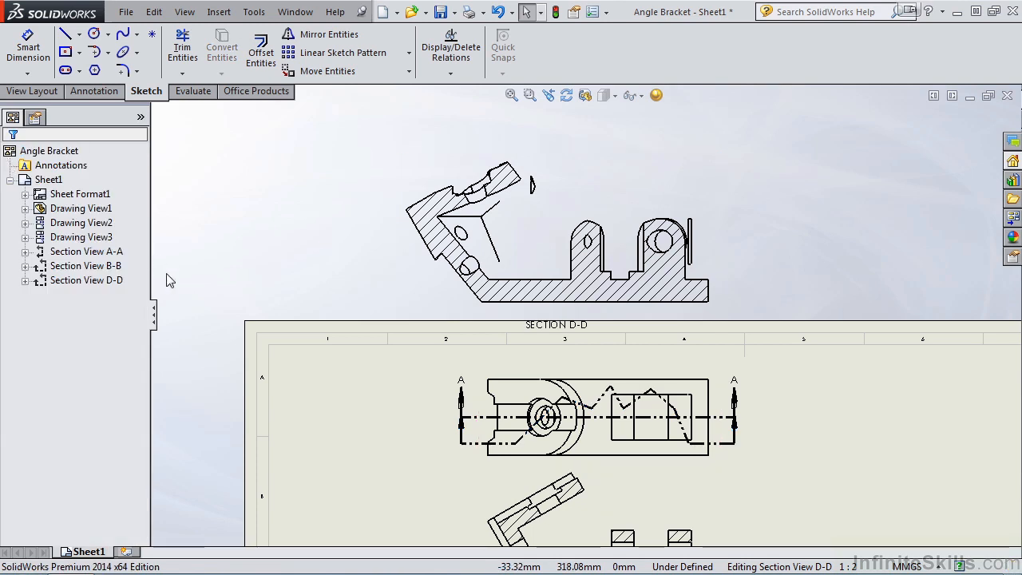
{"action": "key", "text": "f"}
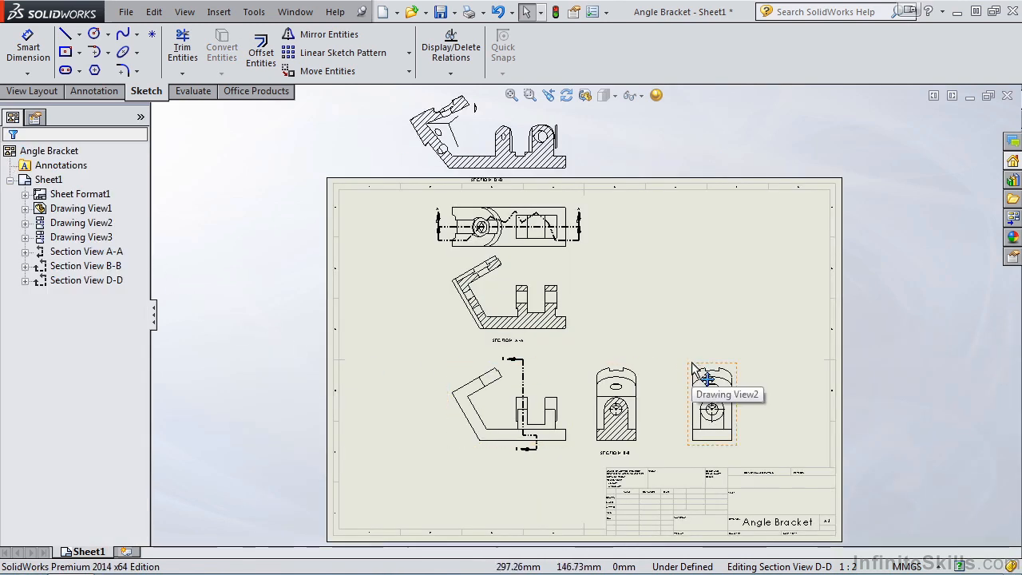